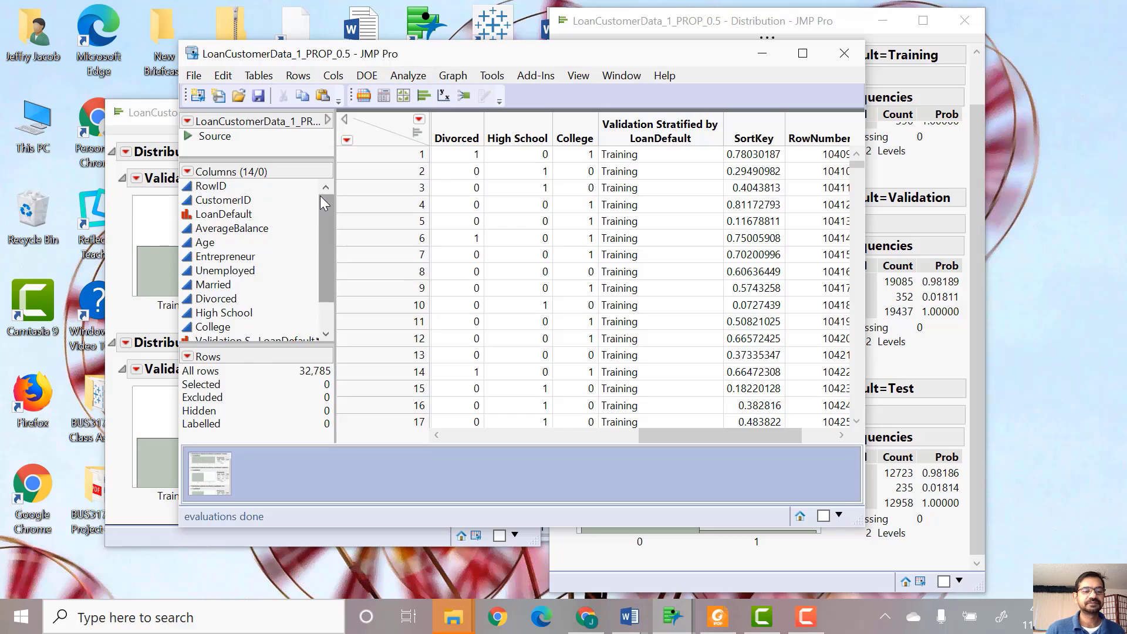
- Set LoanDefault as the Y response and add AverageBalance through College as model effects
drag(196, 259, 518, 225)
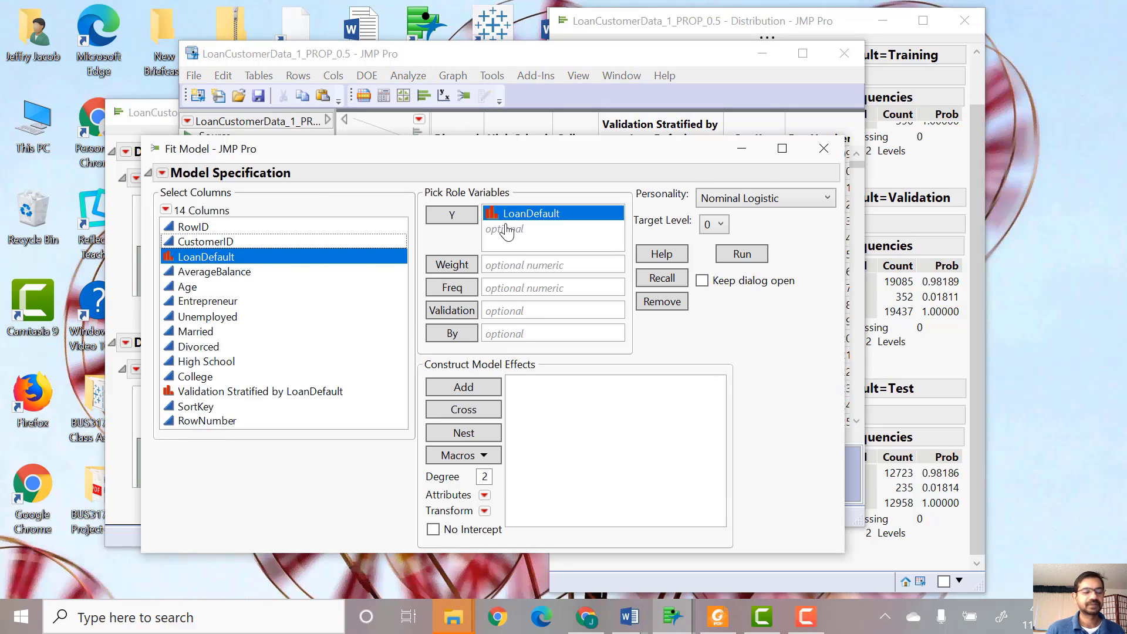
click(199, 273)
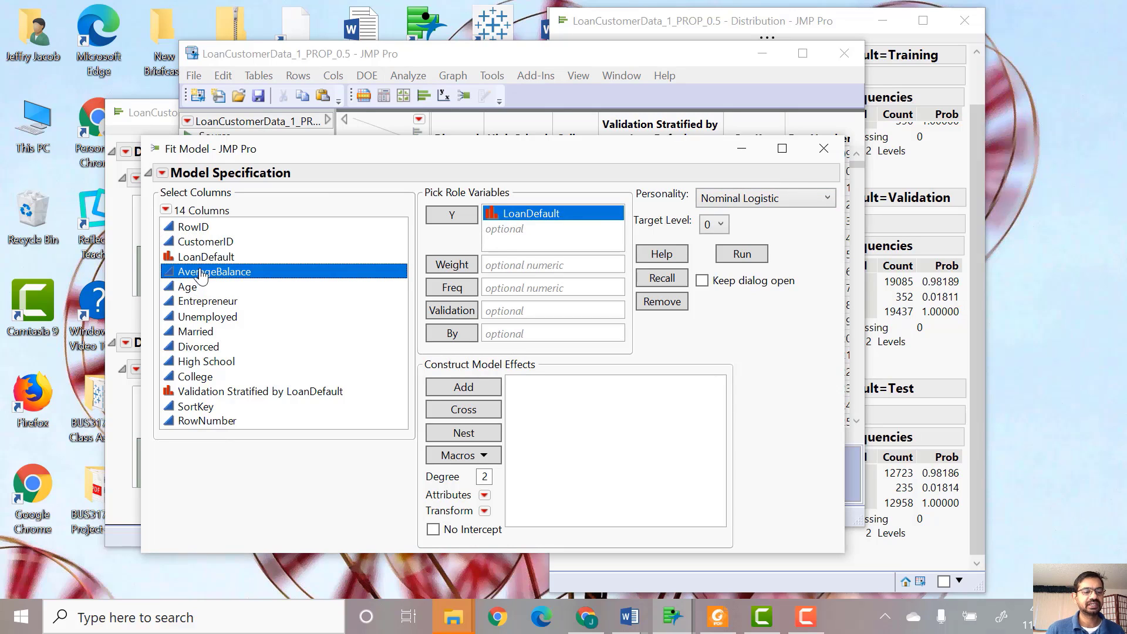
shift+click(200, 381)
drag(522, 408, 630, 421)
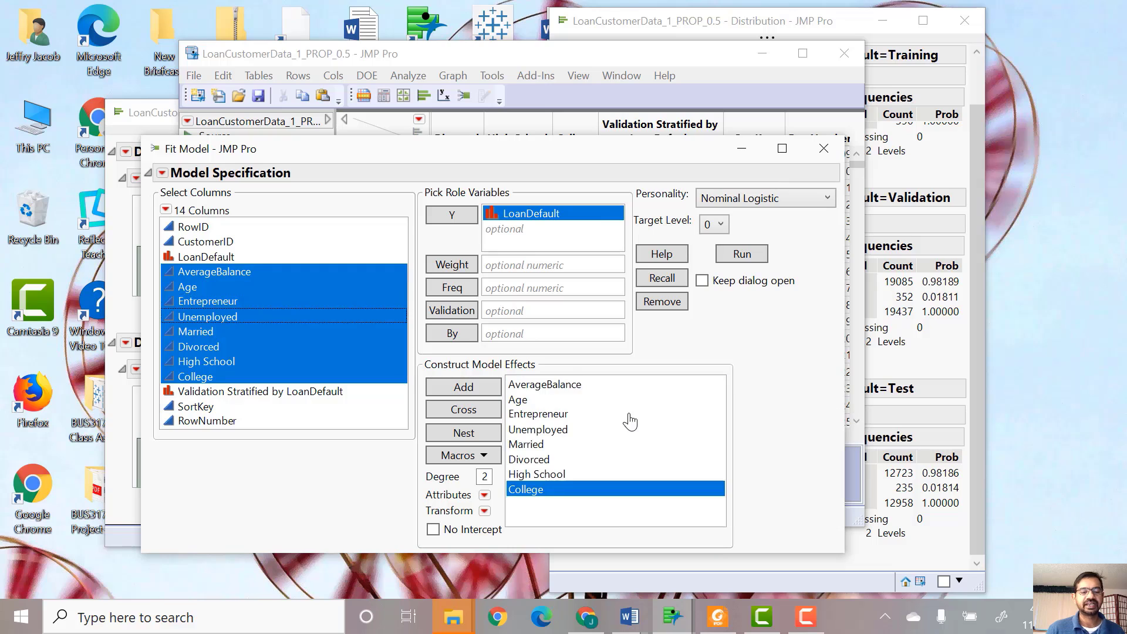
- Run the Nominal Logistic fit with Validation Stratified by LoanDefault as validation column and target level 1
click(254, 395)
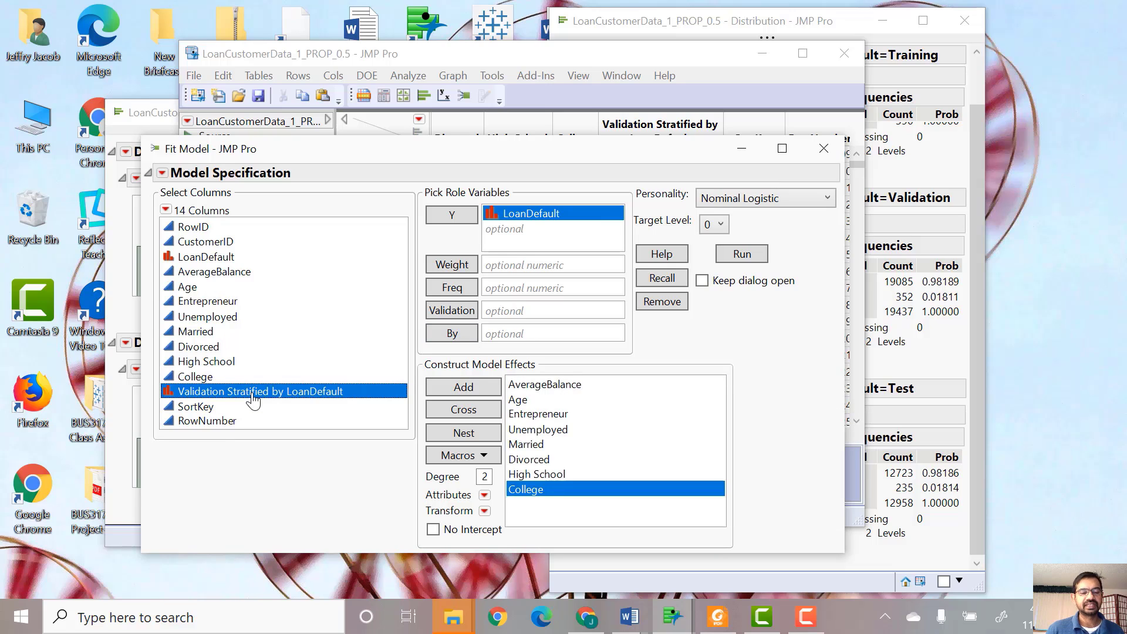
drag(254, 400, 517, 313)
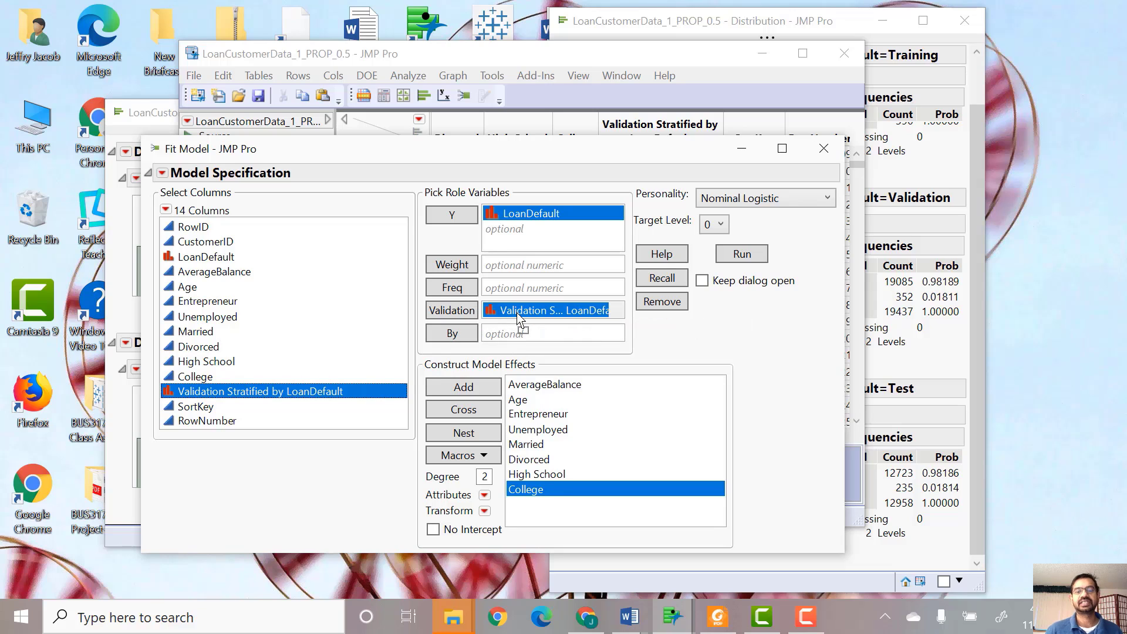
click(711, 225)
click(712, 261)
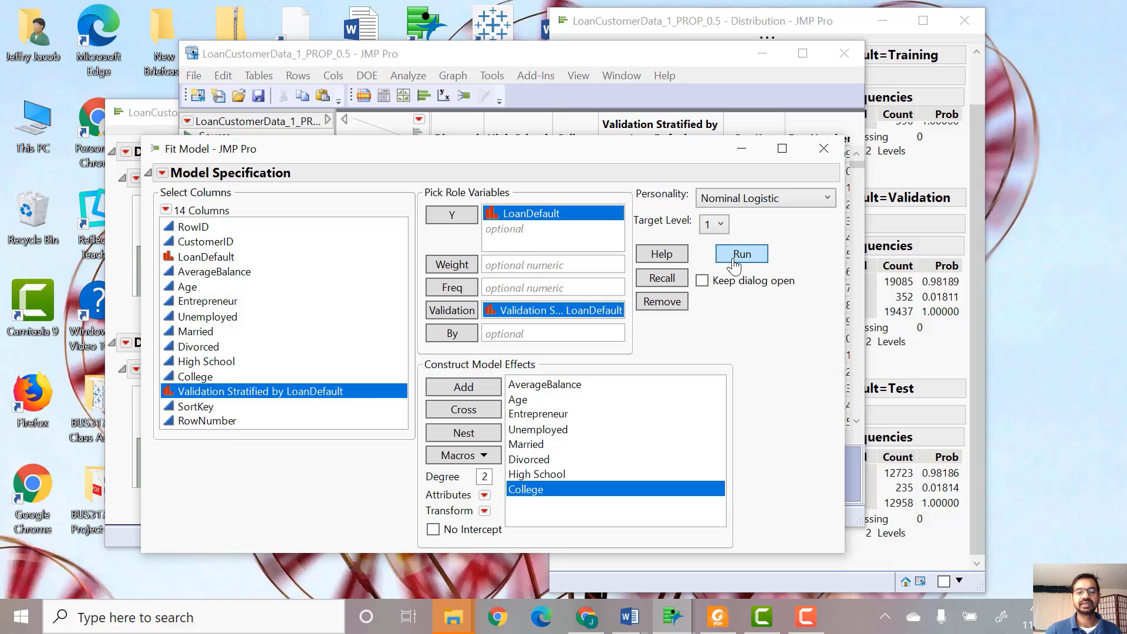
click(735, 260)
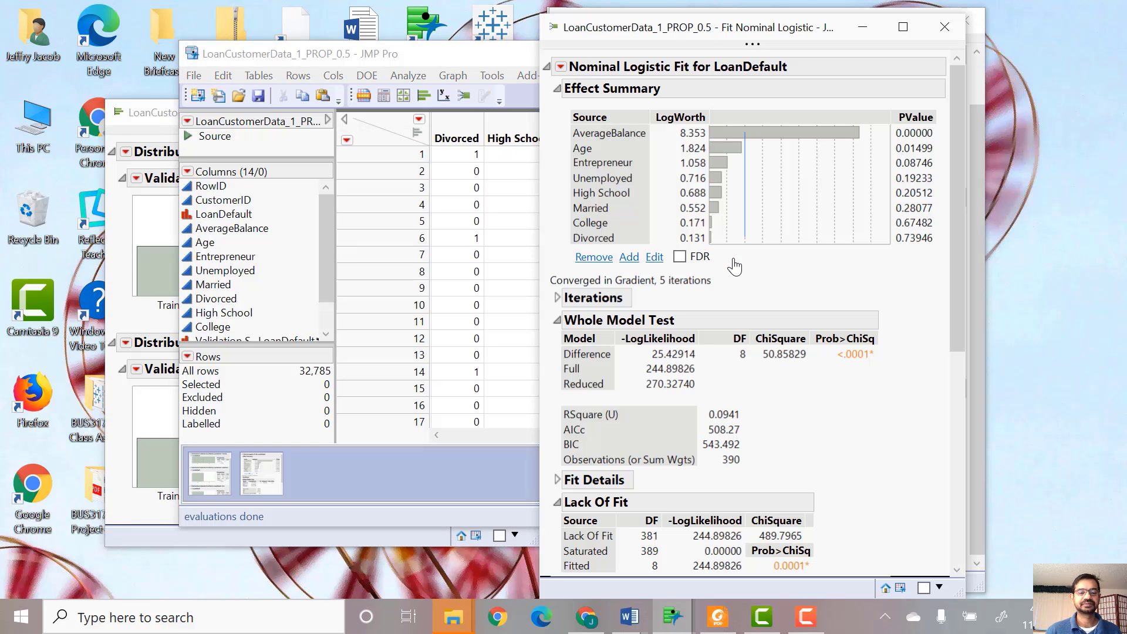
- Scroll through the effect summary, whole model test and parameter estimates of the logistic fit report
scroll(716, 361, down, 7)
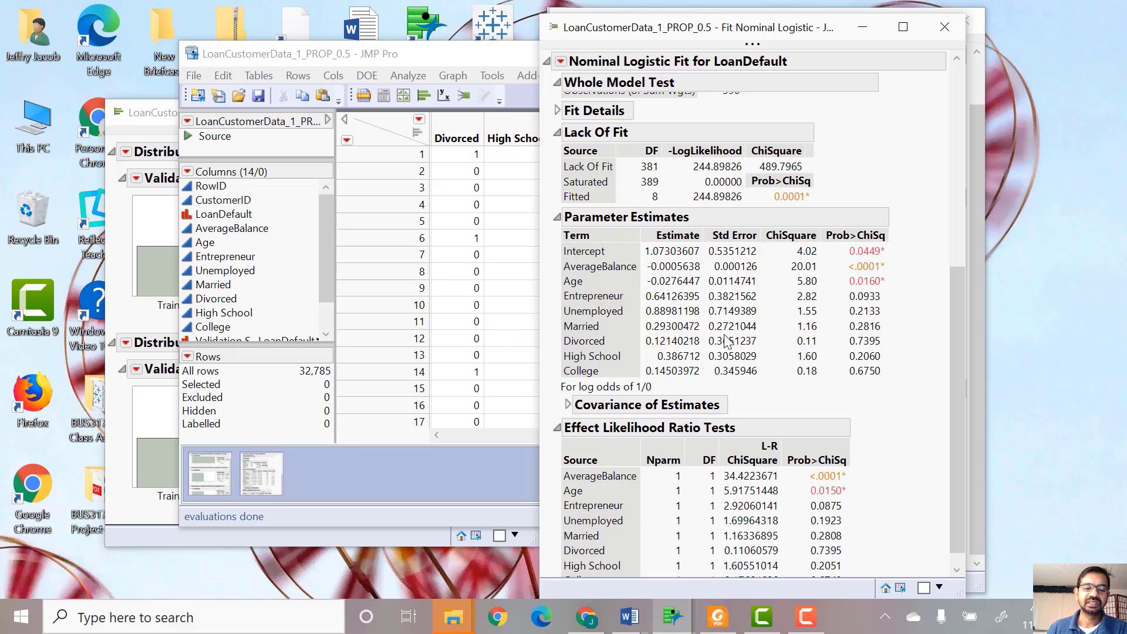
scroll(728, 340, up, 3)
scroll(676, 279, up, 2)
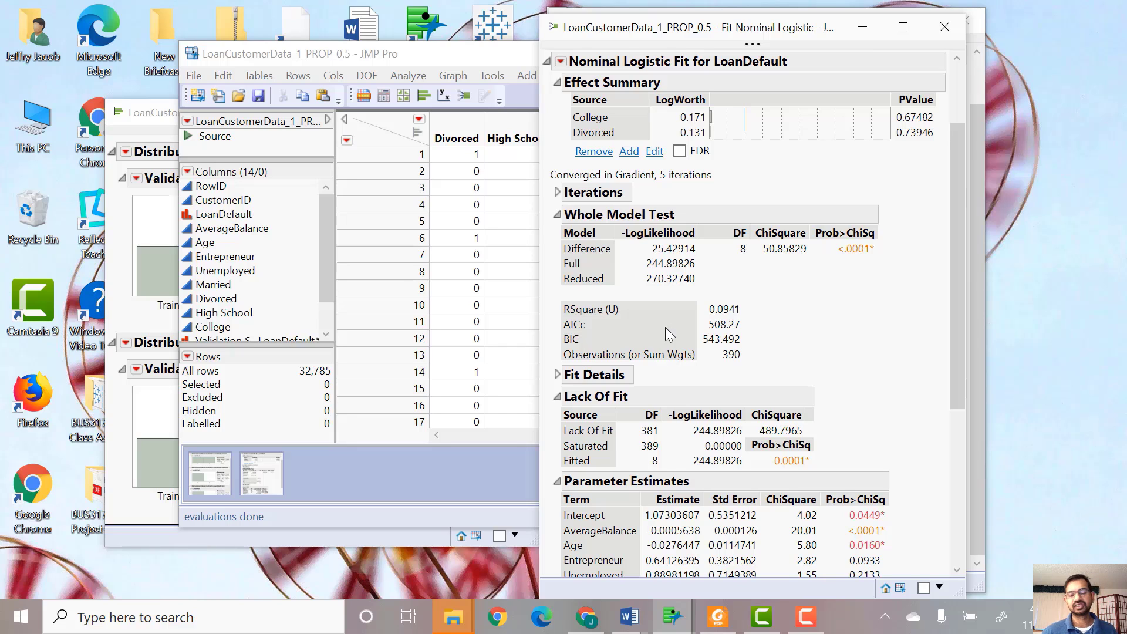
scroll(670, 338, down, 3)
scroll(774, 364, down, 2)
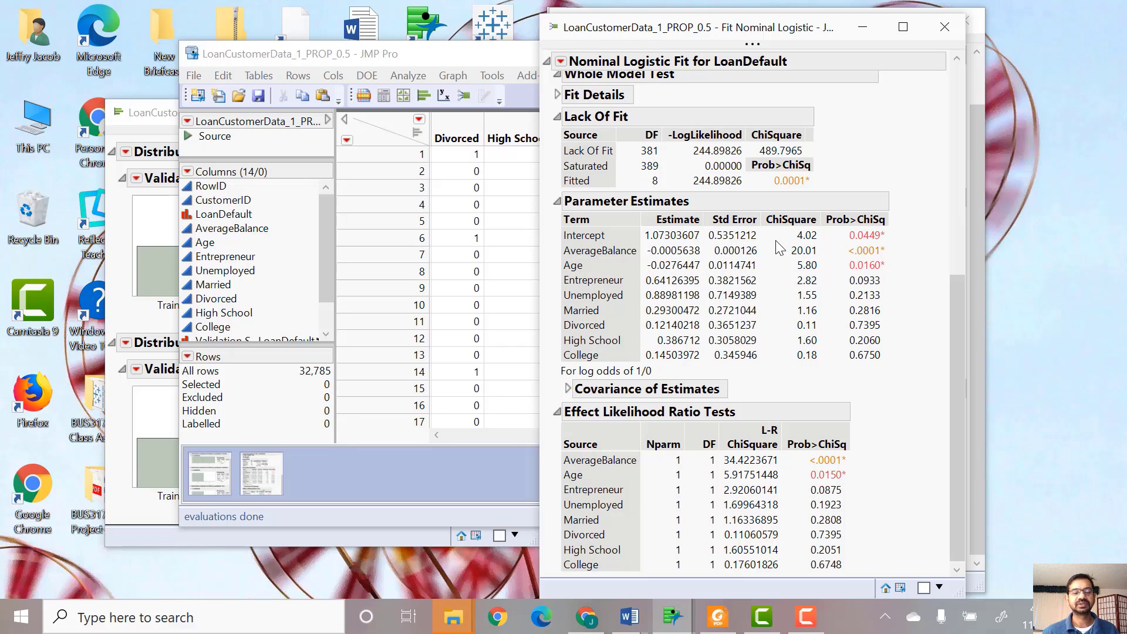
scroll(776, 240, up, 3)
scroll(783, 239, down, 3)
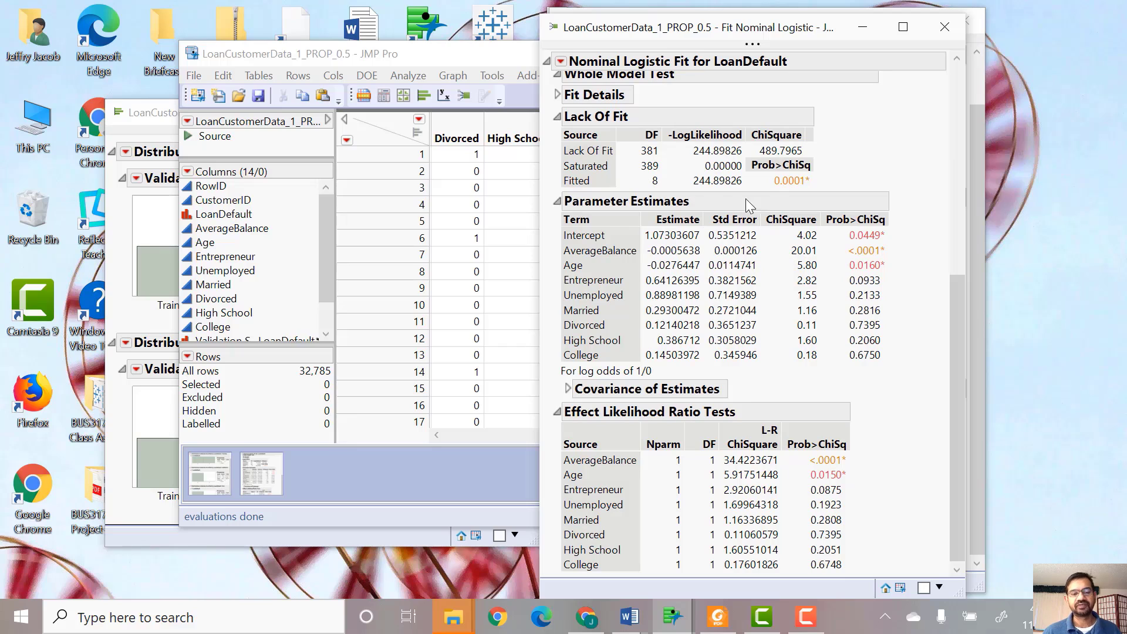
- Add a confusion matrix and odds ratios to the logistic fit report
click(561, 62)
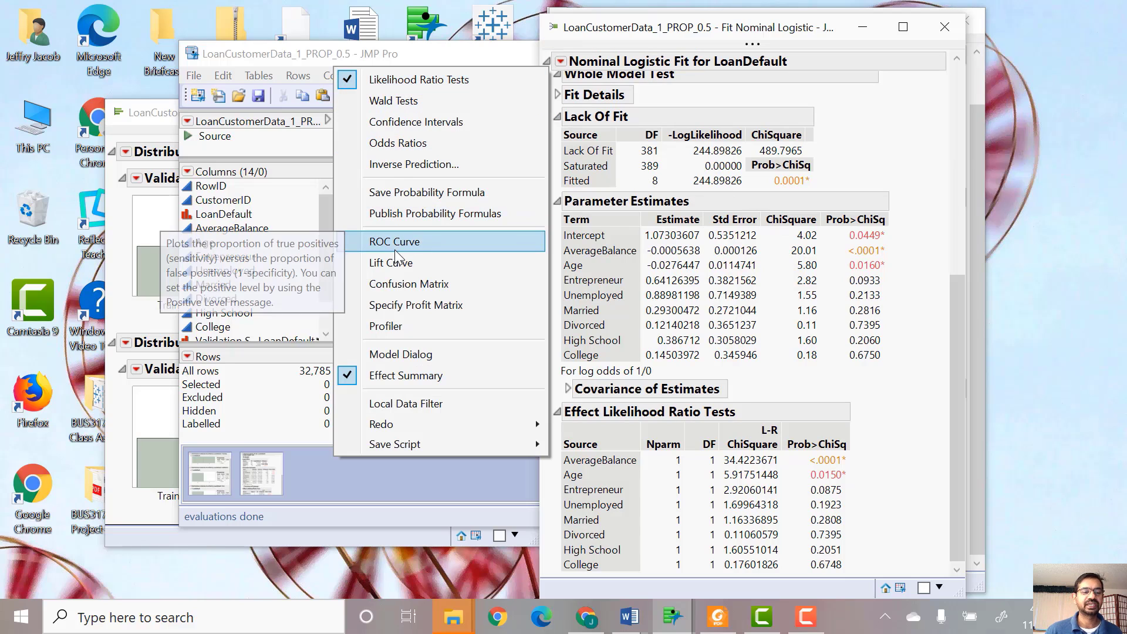
click(398, 284)
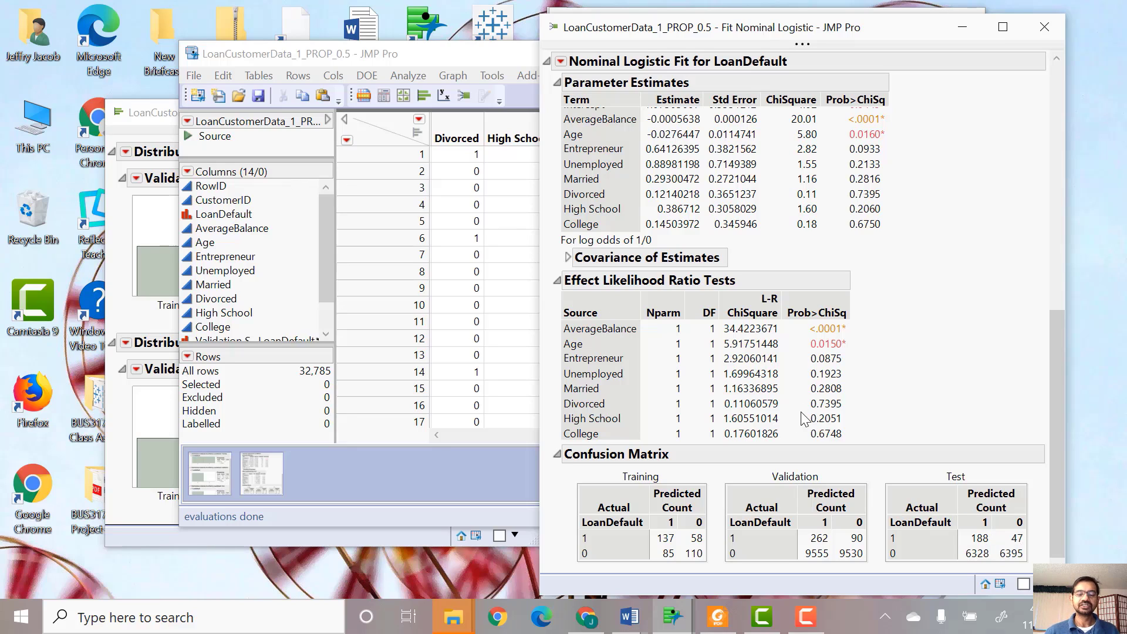
mouse_move(799, 413)
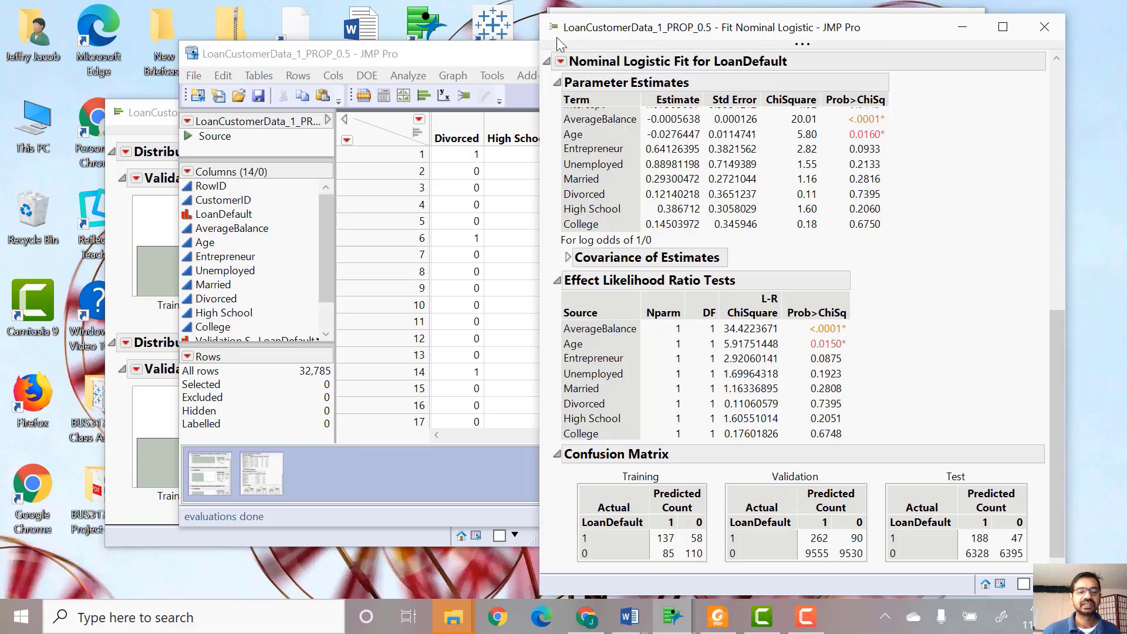
click(561, 62)
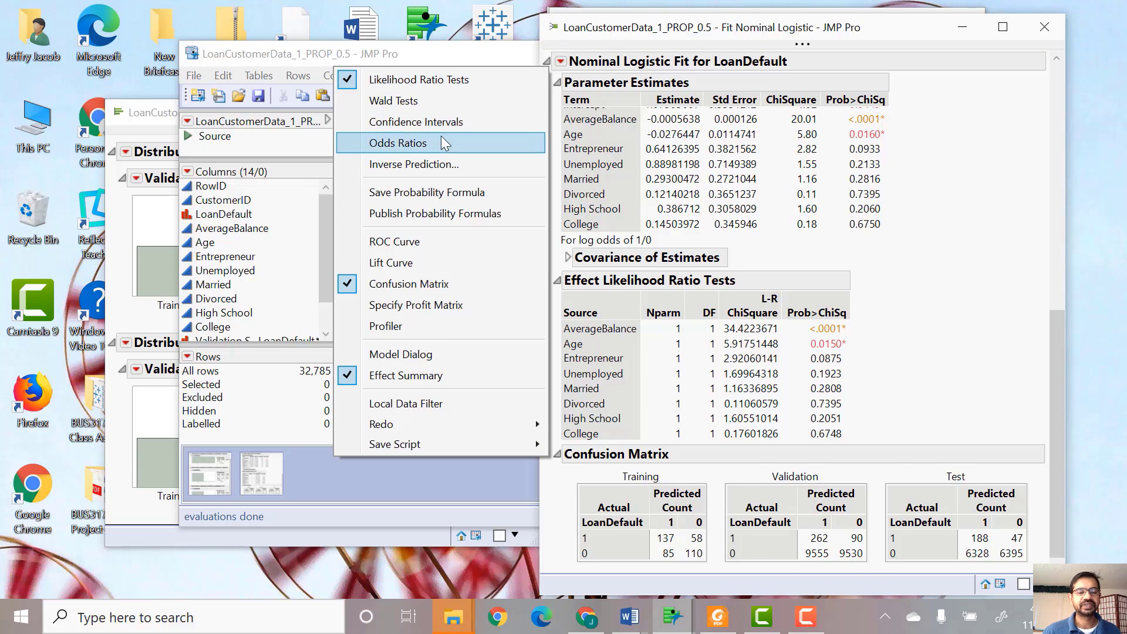
click(397, 143)
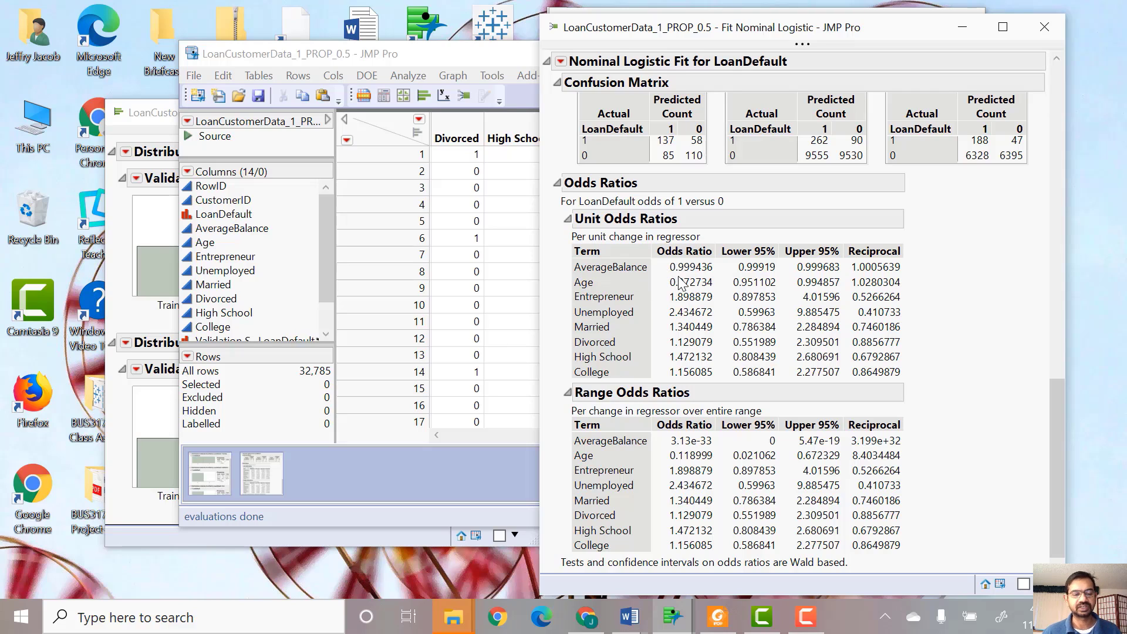
- Add ROC curves to the fit report, review the validation and test curves, and close the report window
click(561, 62)
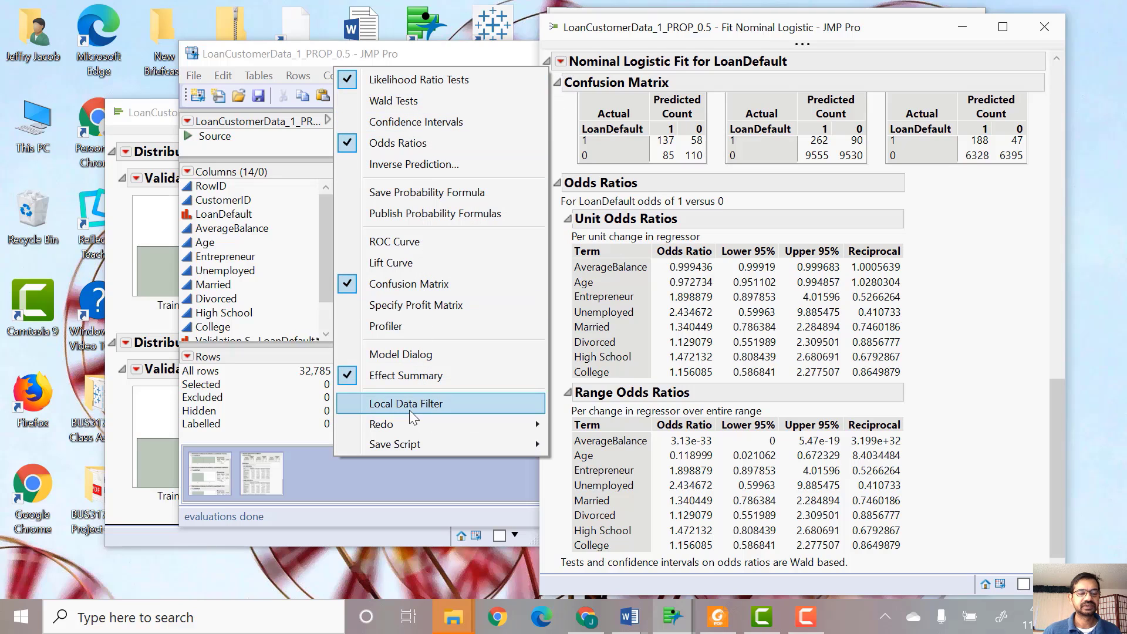
click(385, 242)
drag(842, 32, 634, 25)
drag(622, 555, 938, 539)
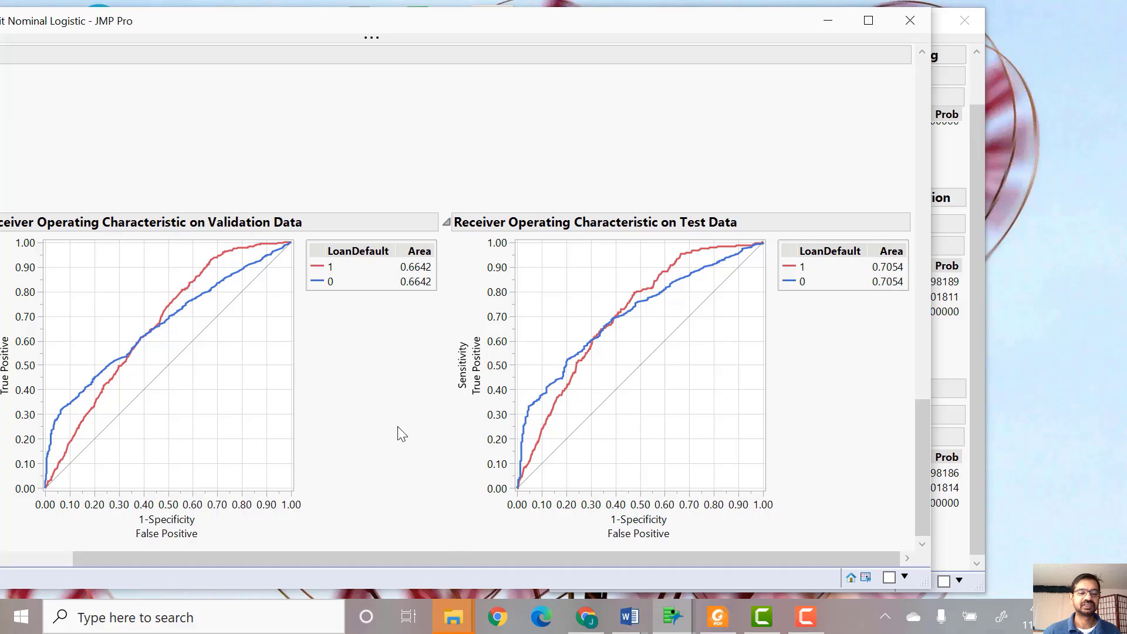
drag(350, 558, 54, 569)
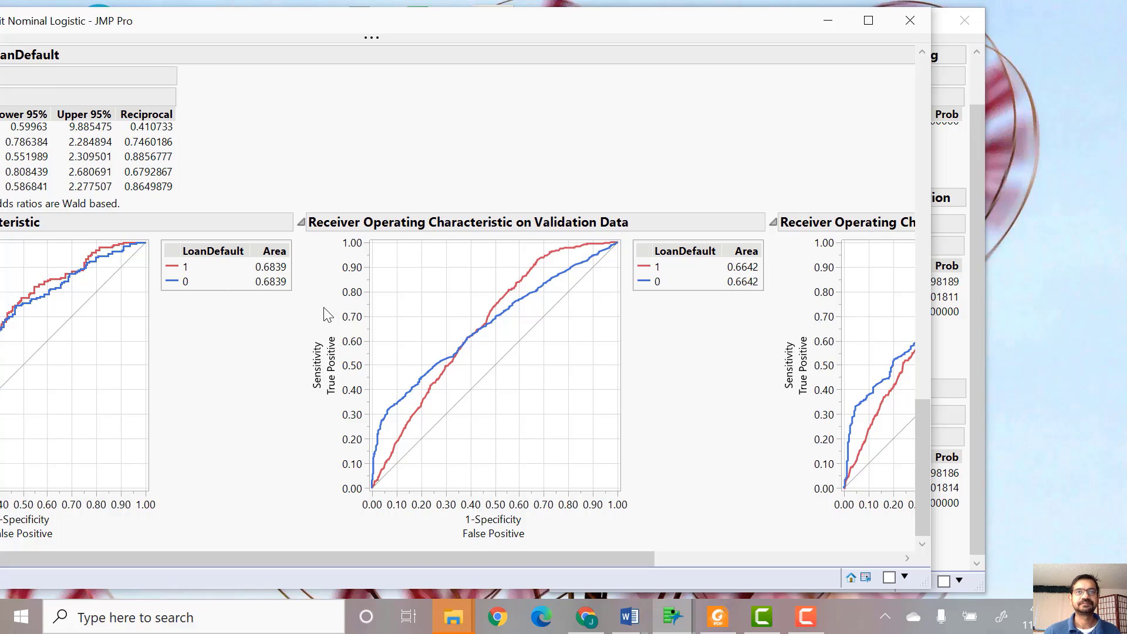
drag(651, 567, 899, 565)
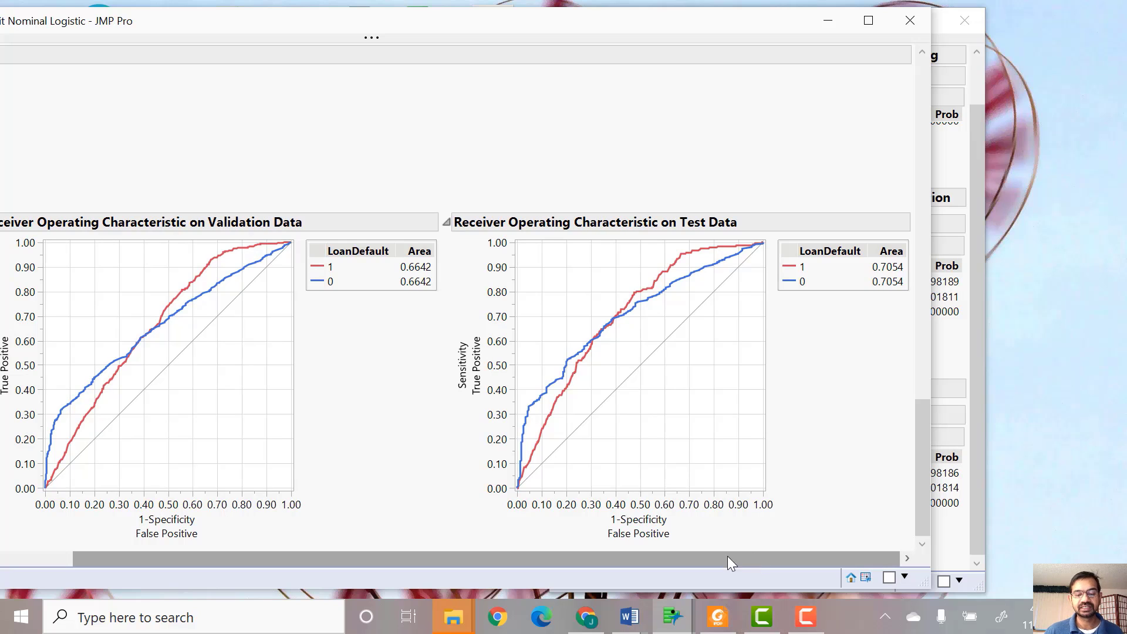
drag(728, 558, 340, 529)
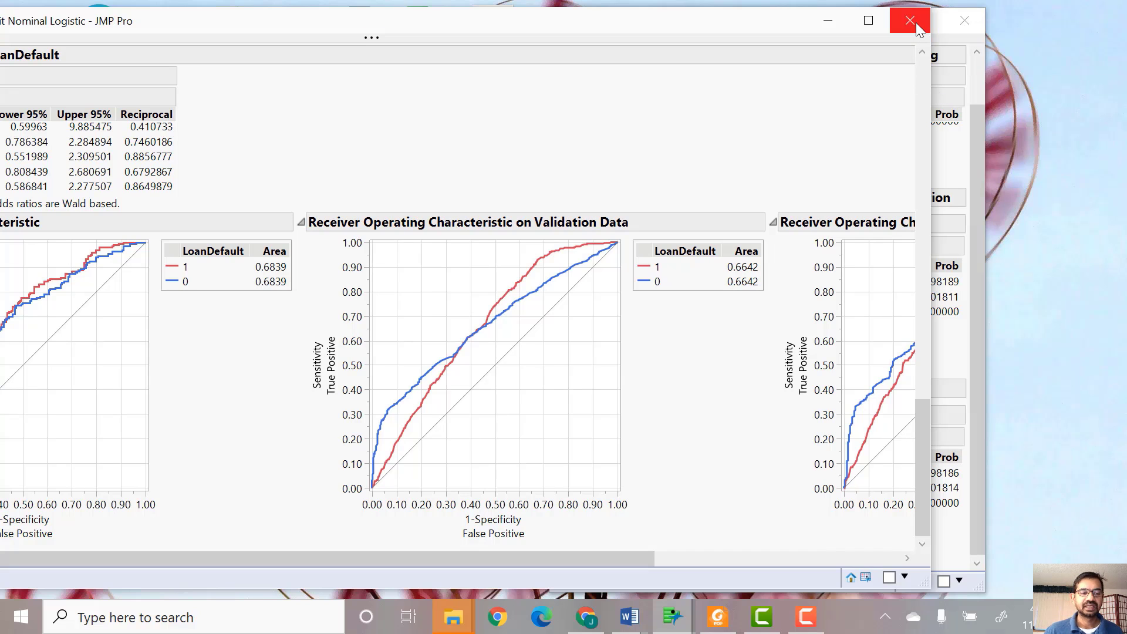
drag(660, 23, 749, 64)
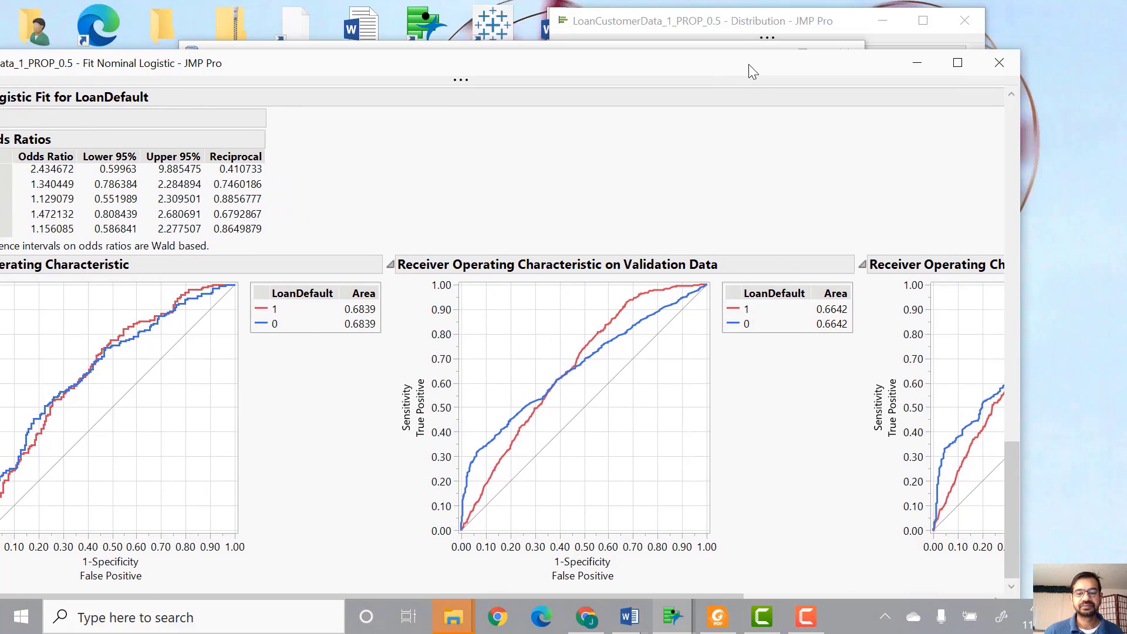
click(1010, 60)
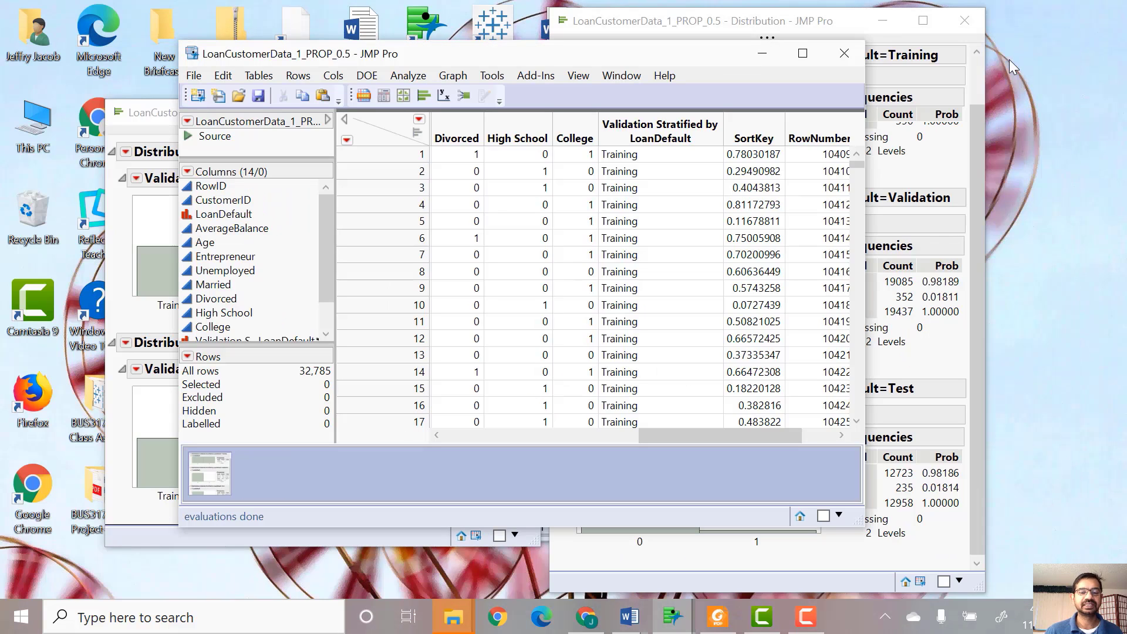
- Open the Fit Model dialog again and set LoanDefault as the Y response
click(411, 75)
key(Escape)
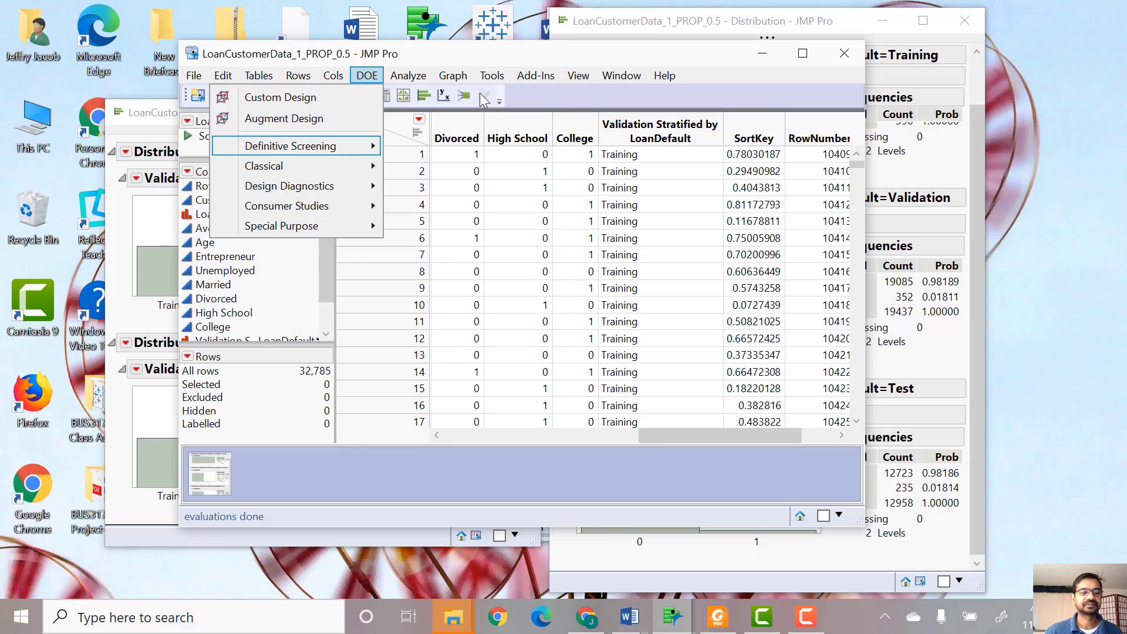
mouse_move(399, 74)
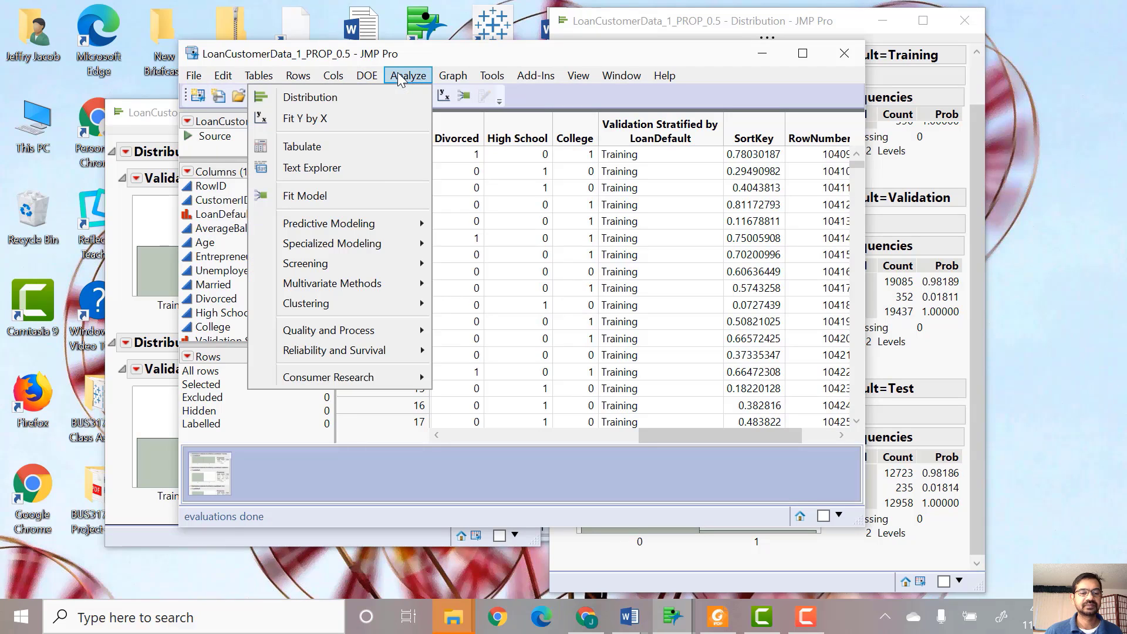
click(356, 195)
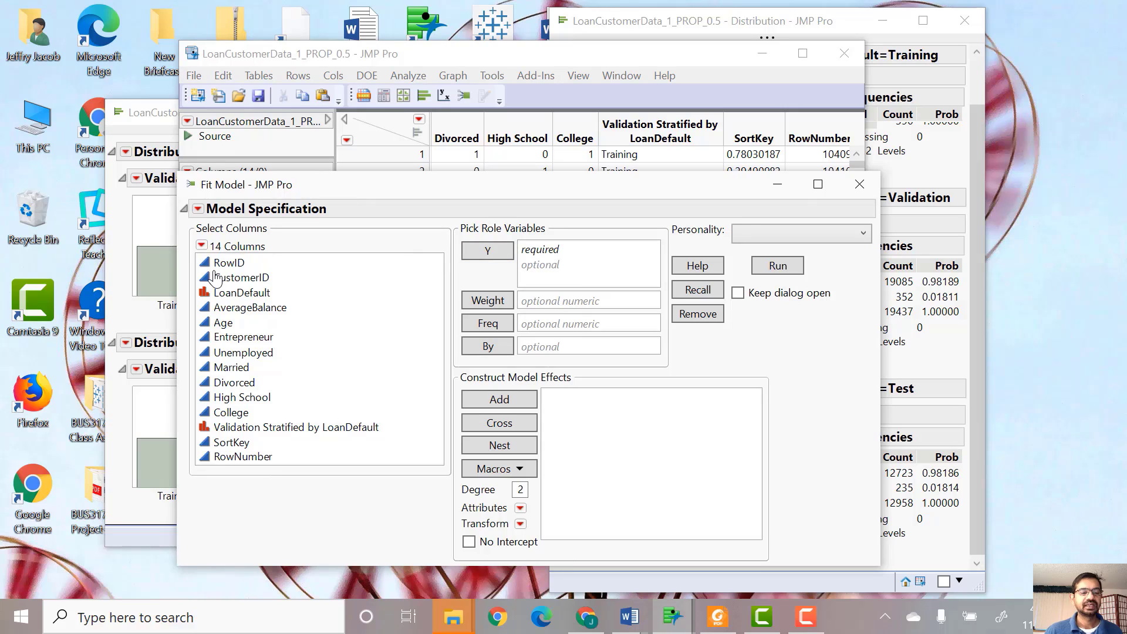
drag(238, 293, 568, 252)
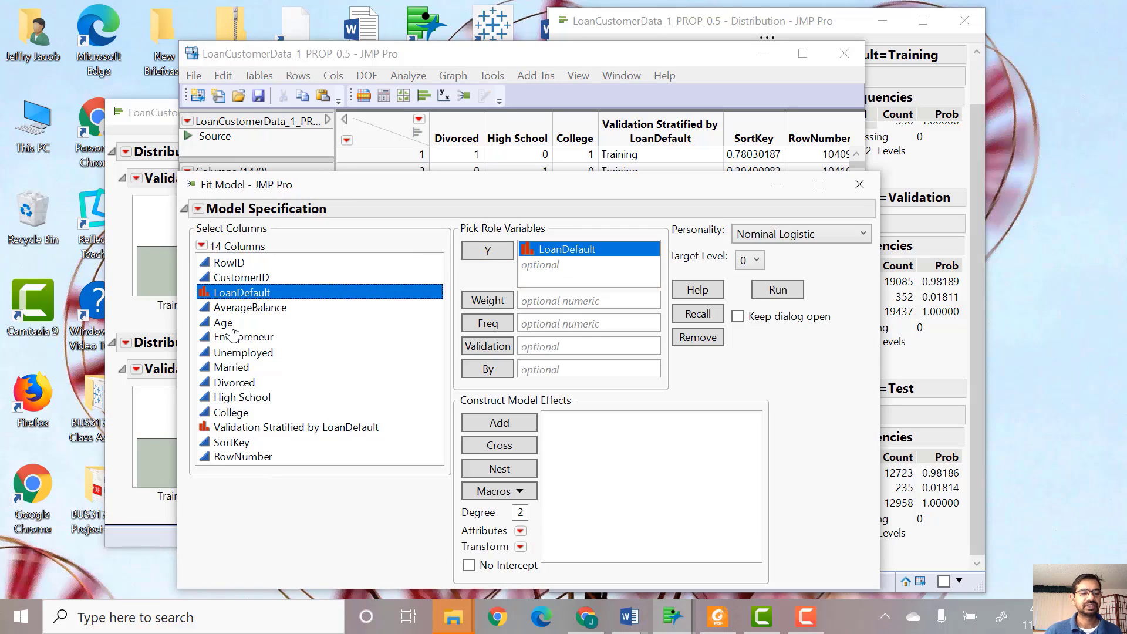
- Add AverageBalance through College as model effects and Validation Stratified by LoanDefault as the validation column
click(244, 314)
shift+click(232, 413)
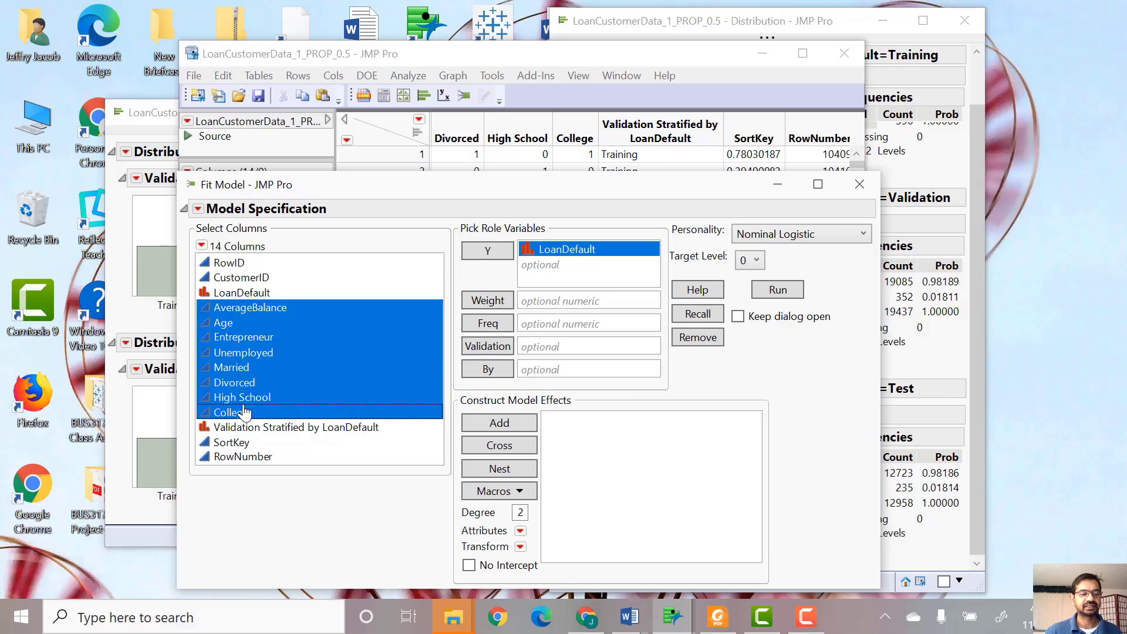
drag(249, 367, 697, 537)
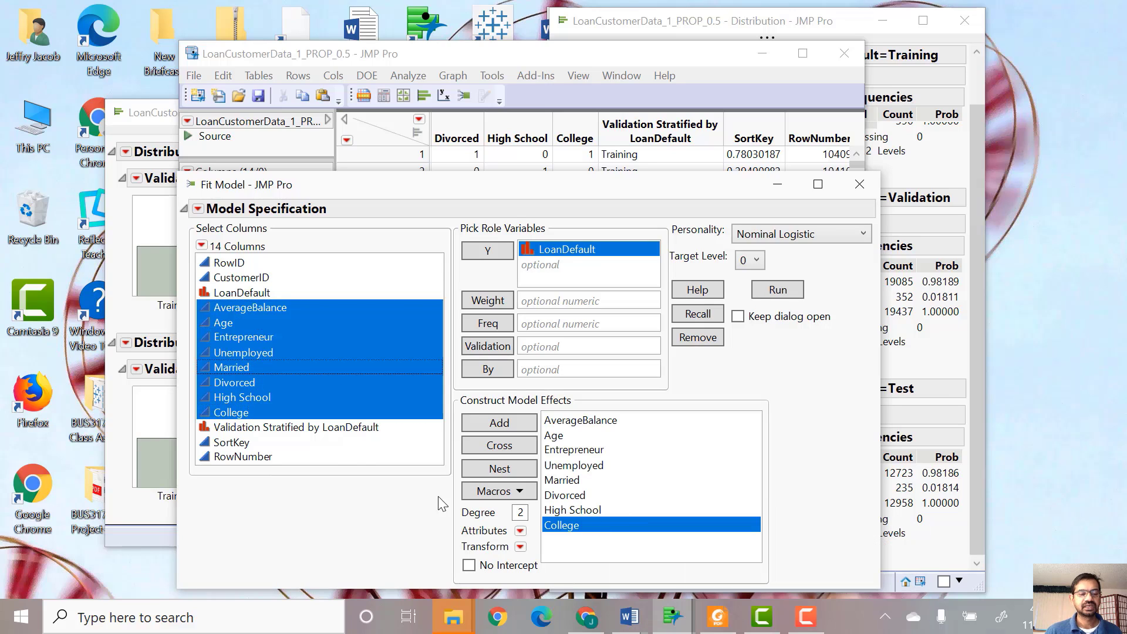
click(292, 429)
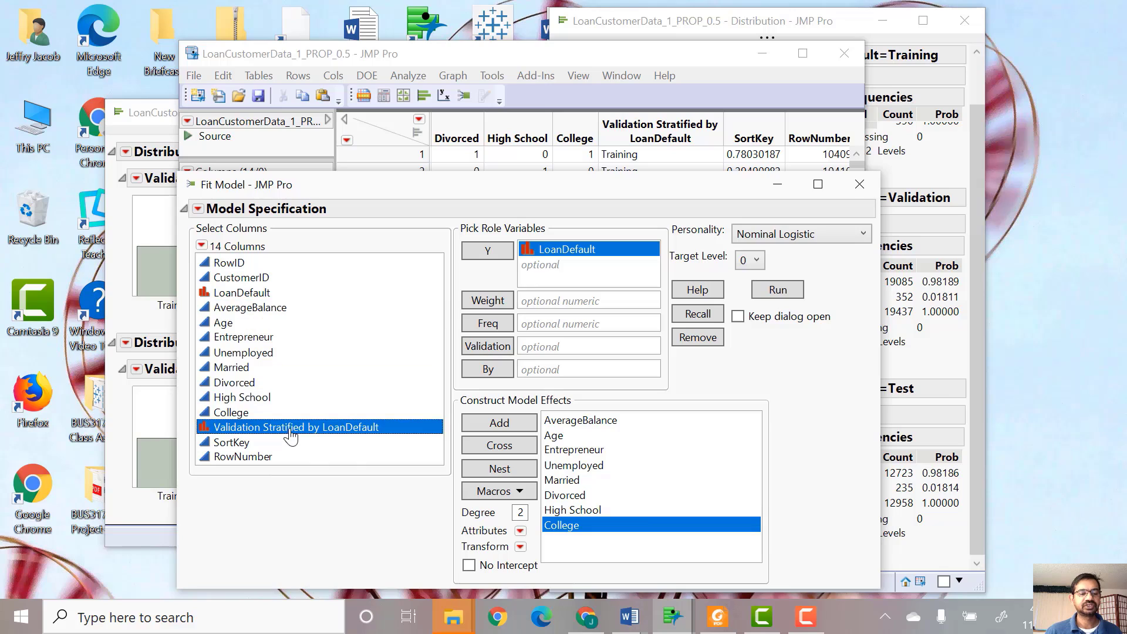
drag(291, 435, 569, 355)
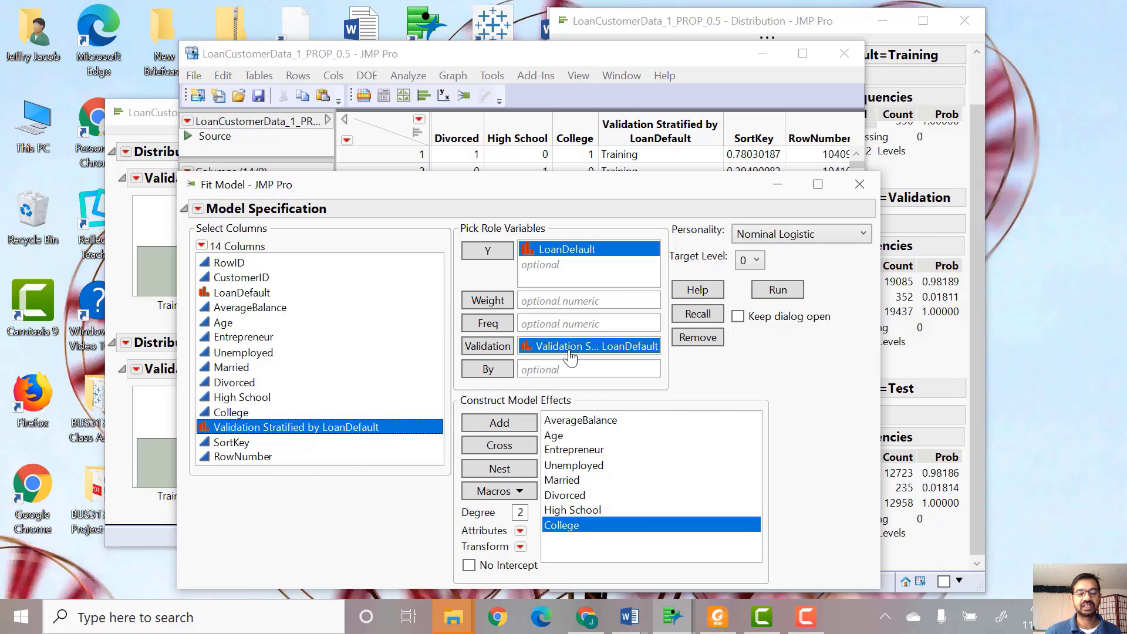
- Set the target level to 1 and change the model personality to Stepwise
click(754, 262)
click(749, 285)
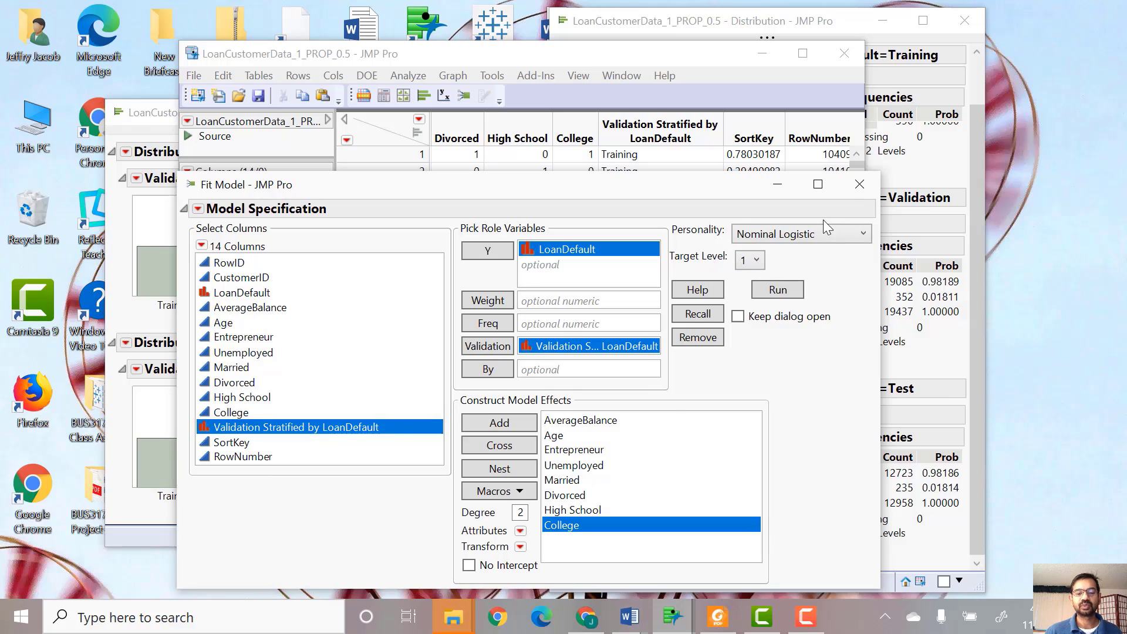
click(807, 246)
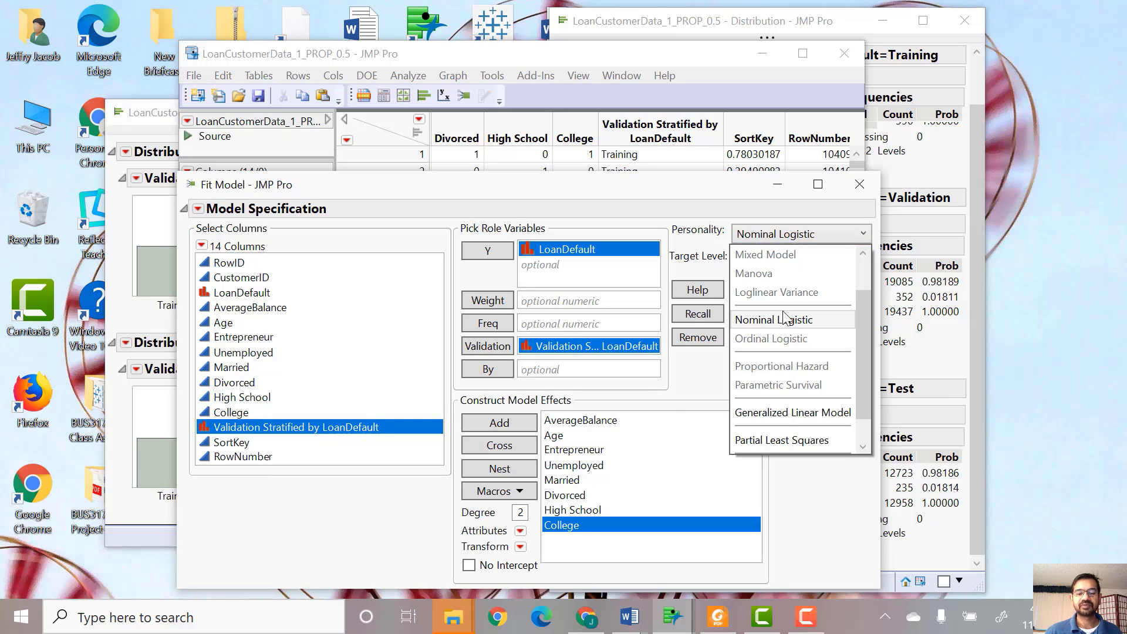
scroll(798, 344, up, 1)
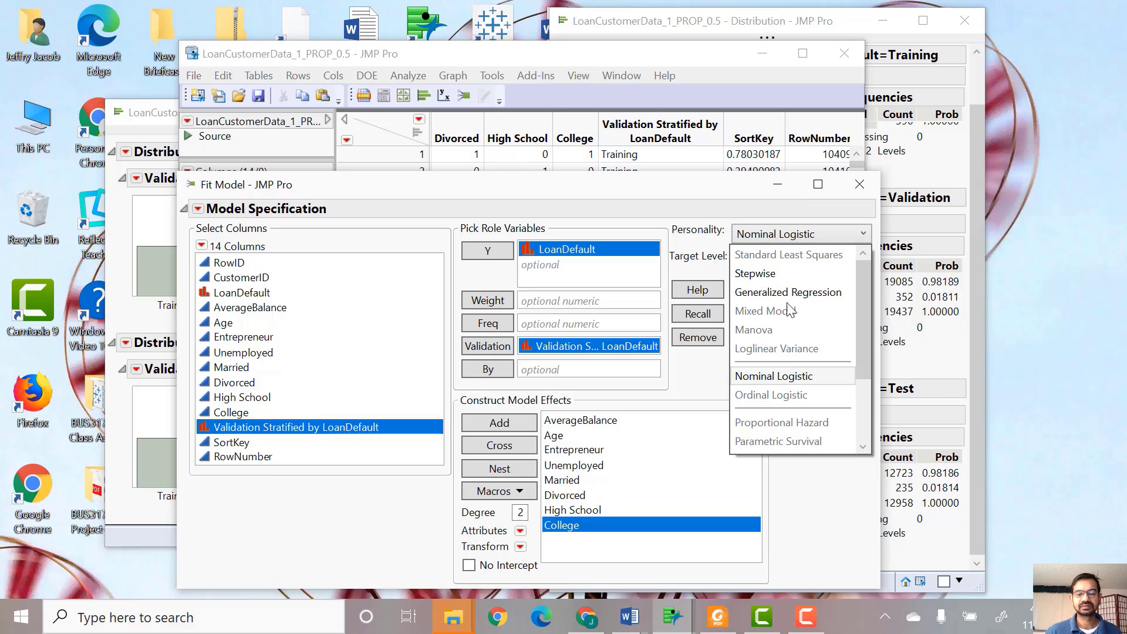
click(767, 271)
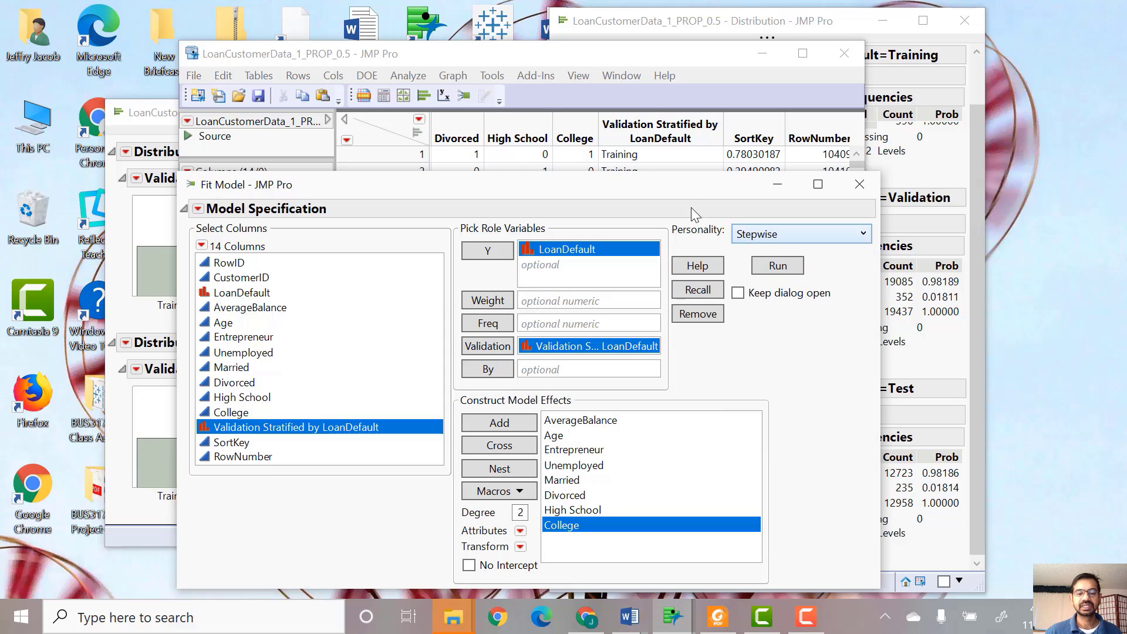
- Launch the stepwise platform and run a forward selection with the Max Validation RSquare stopping rule
drag(681, 187, 676, 120)
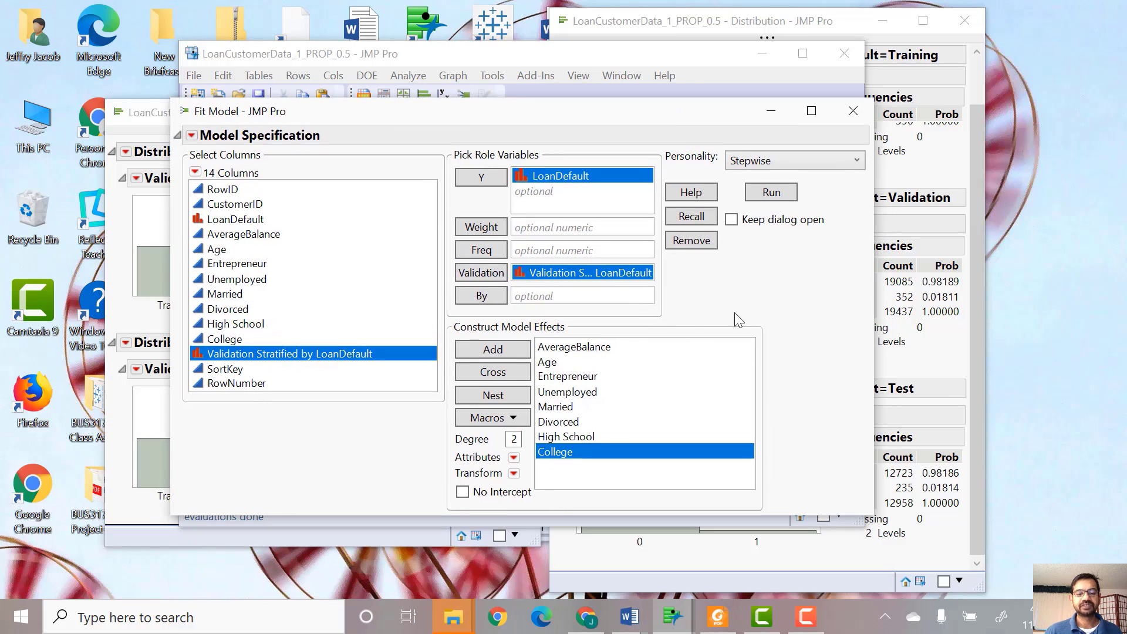
click(772, 197)
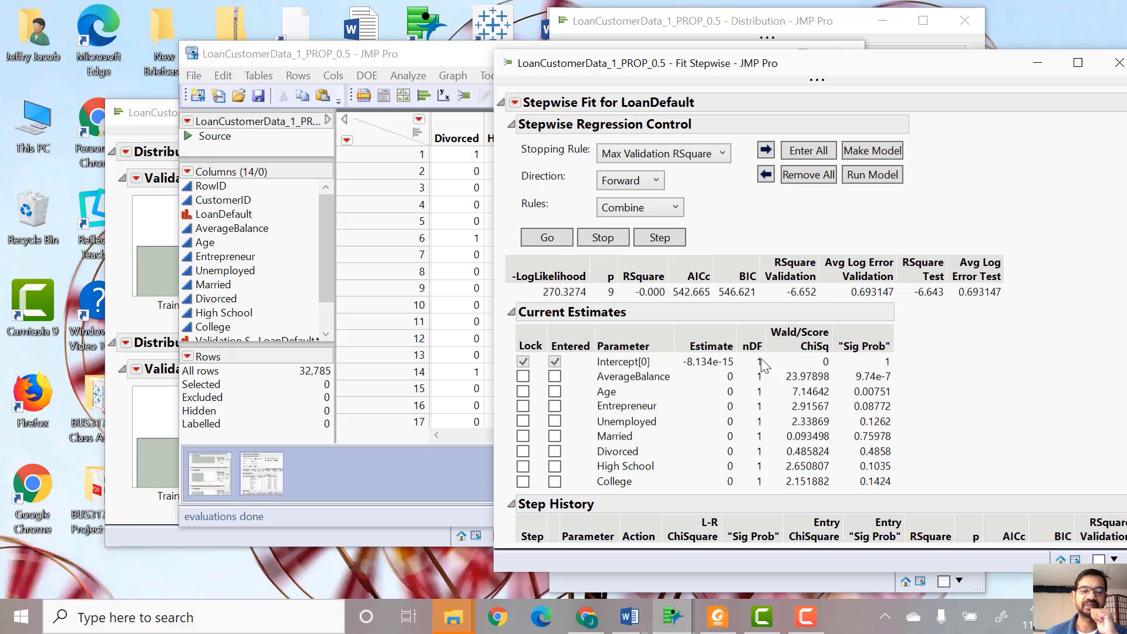
click(631, 187)
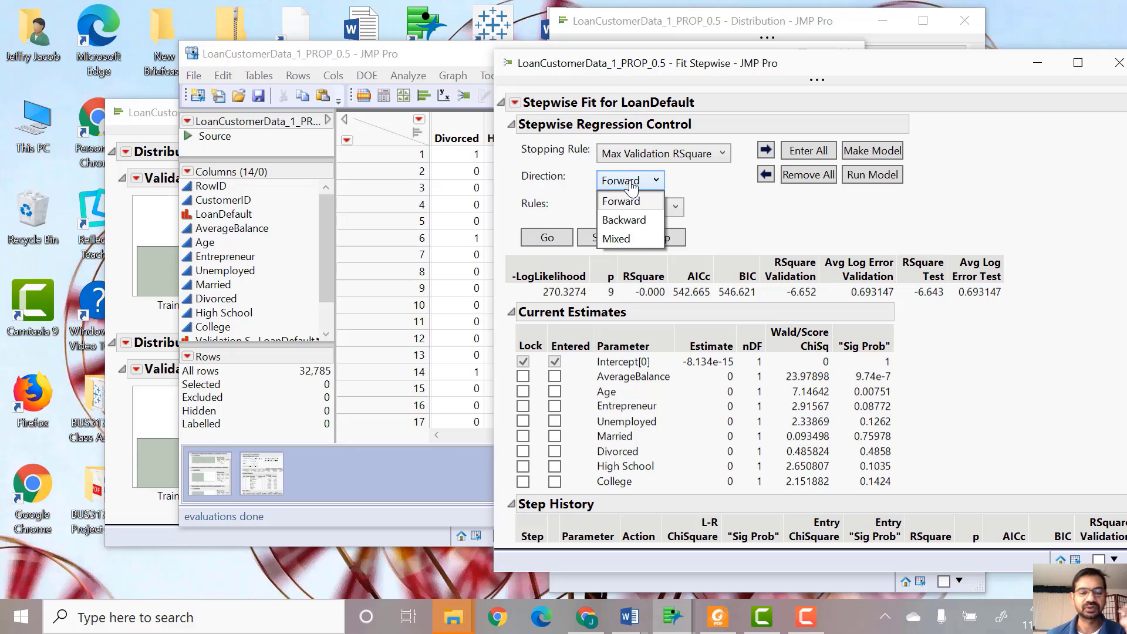
click(624, 219)
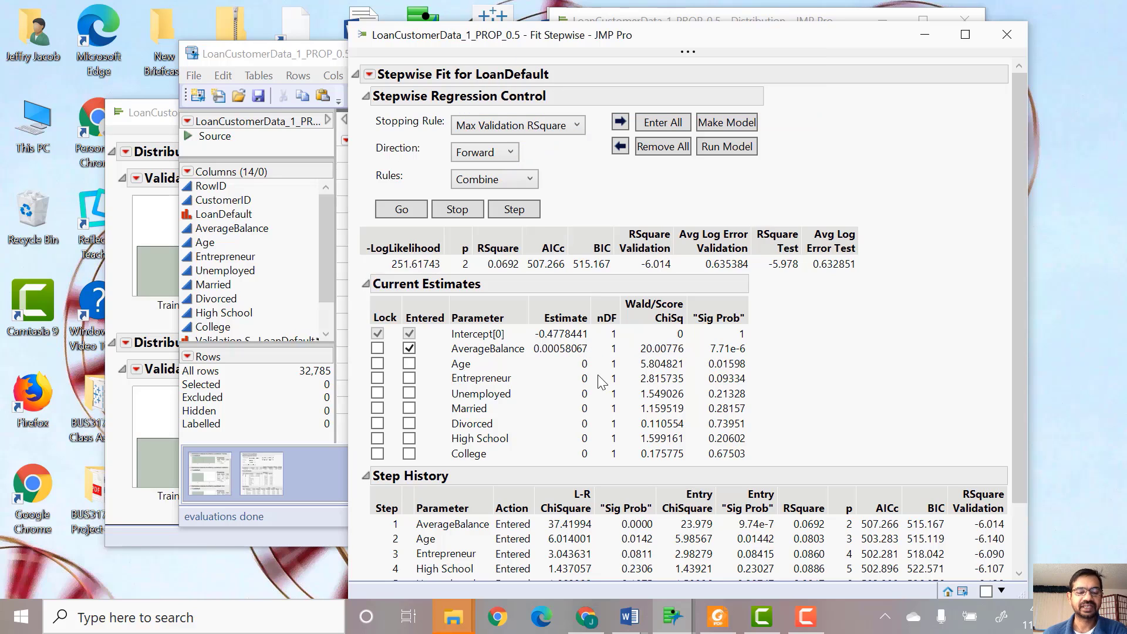
- Enter Unemployed into the stepwise model alongside AverageBalance
click(411, 396)
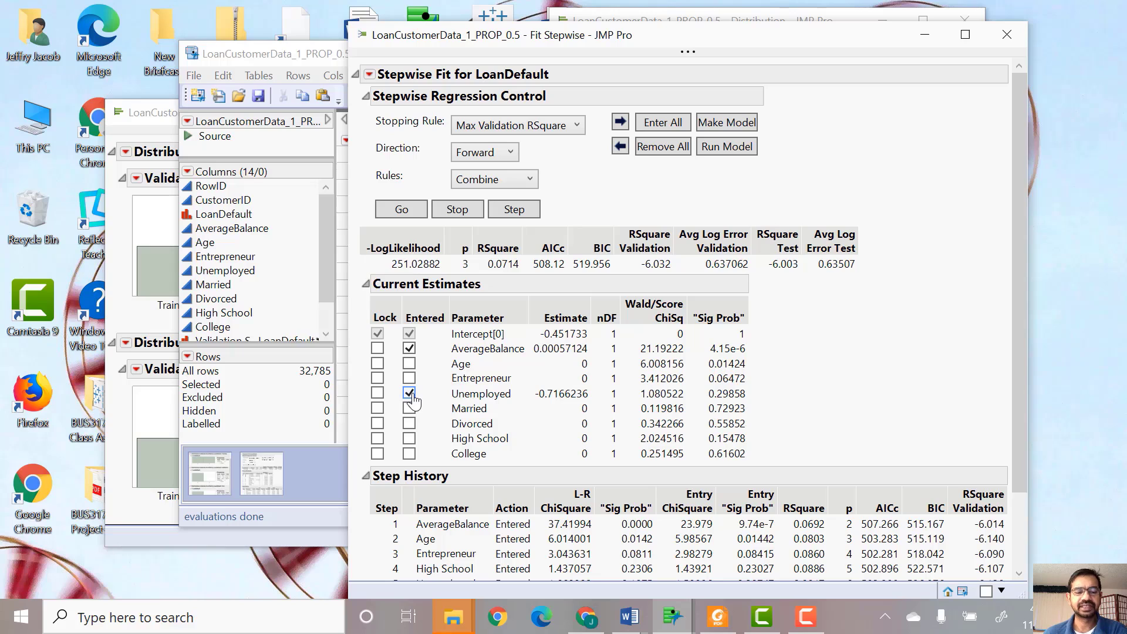
click(752, 134)
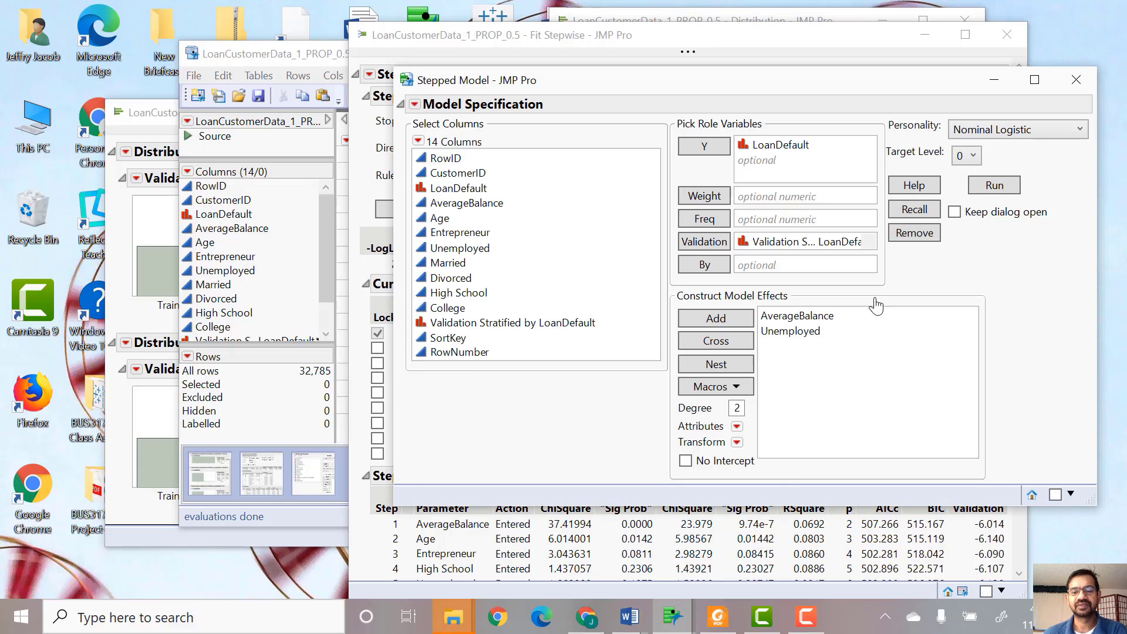
click(1074, 78)
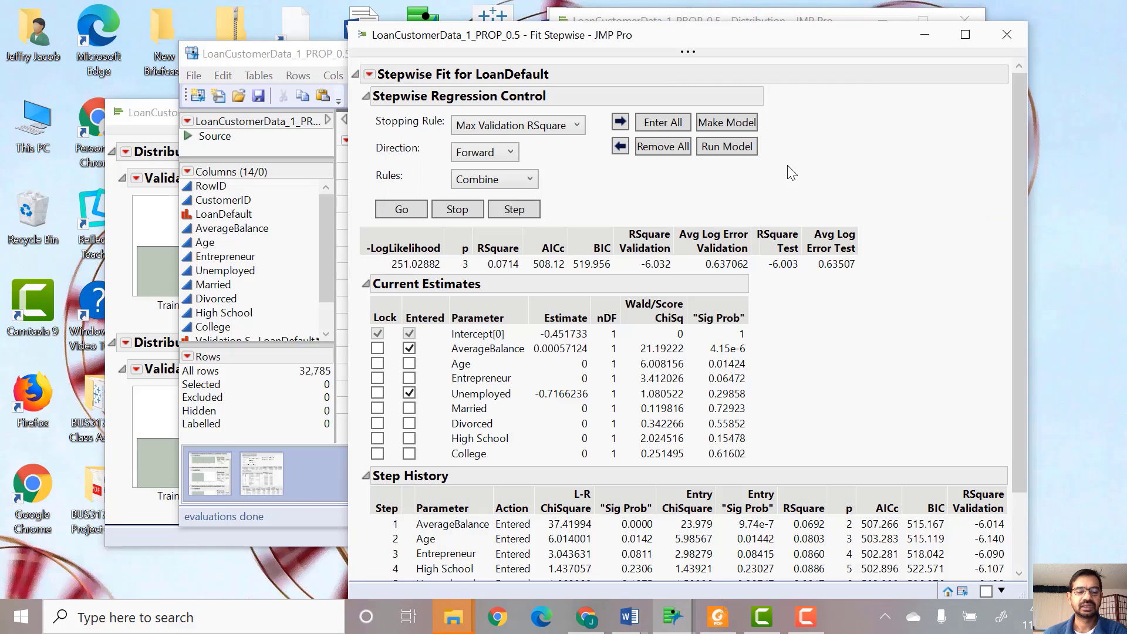
click(410, 394)
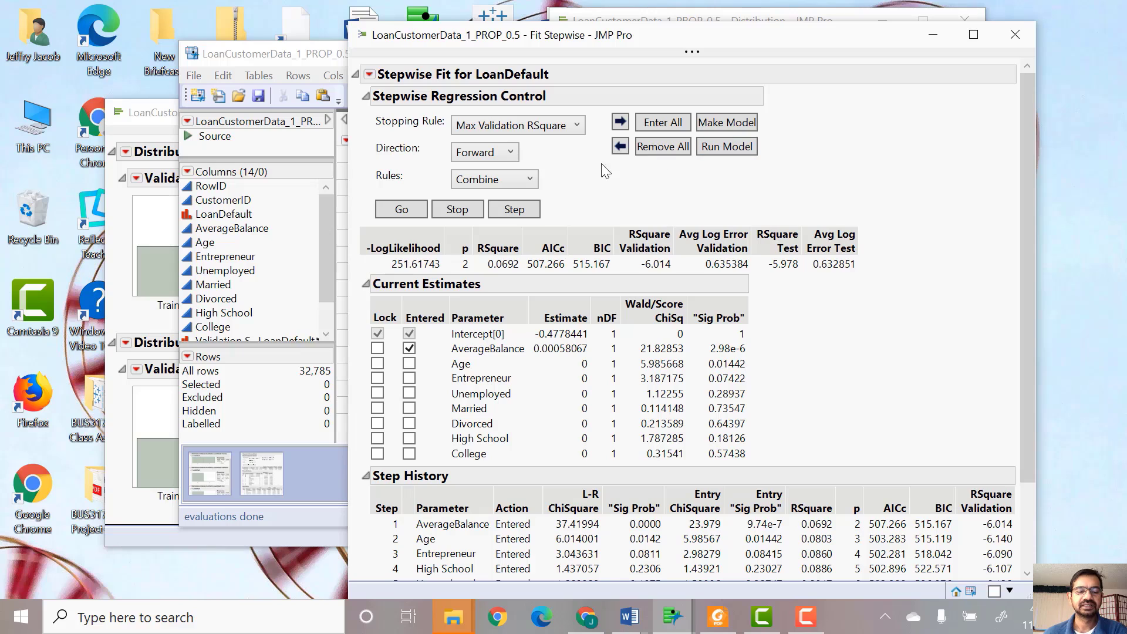
click(409, 393)
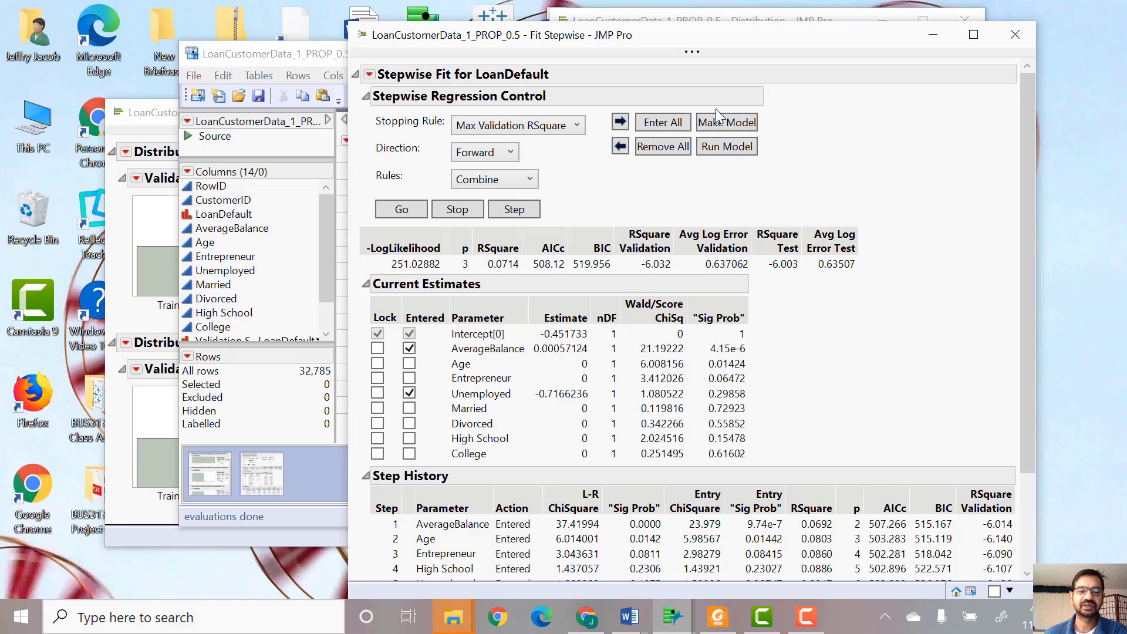
- Make a model from the entered effects, set the target level to 1, and run the nominal logistic fit
click(719, 125)
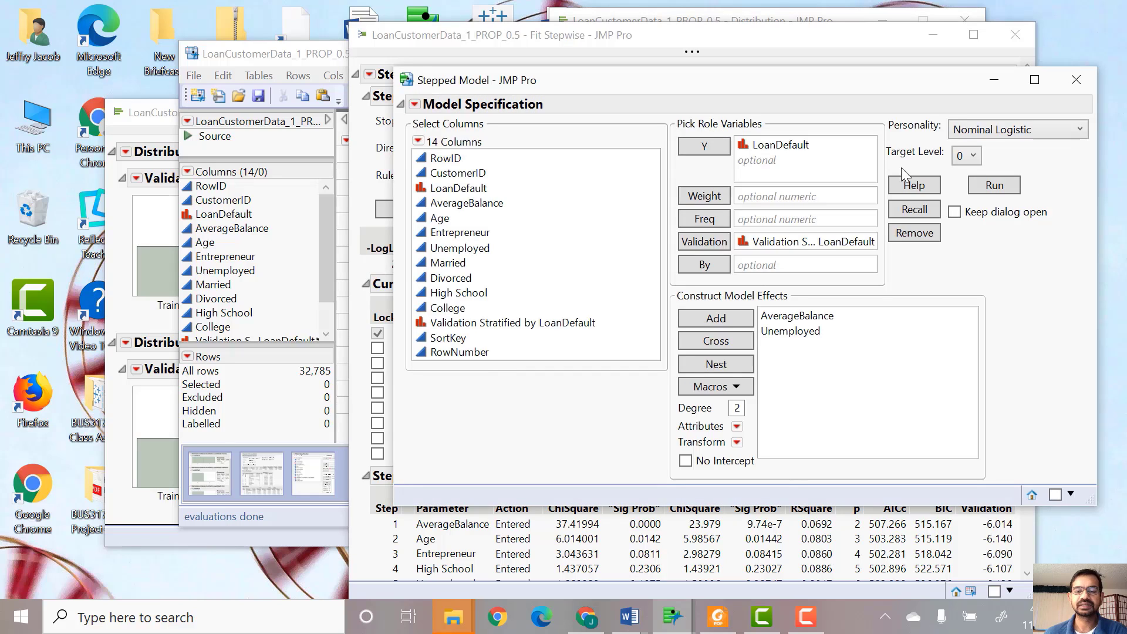
click(966, 156)
click(968, 197)
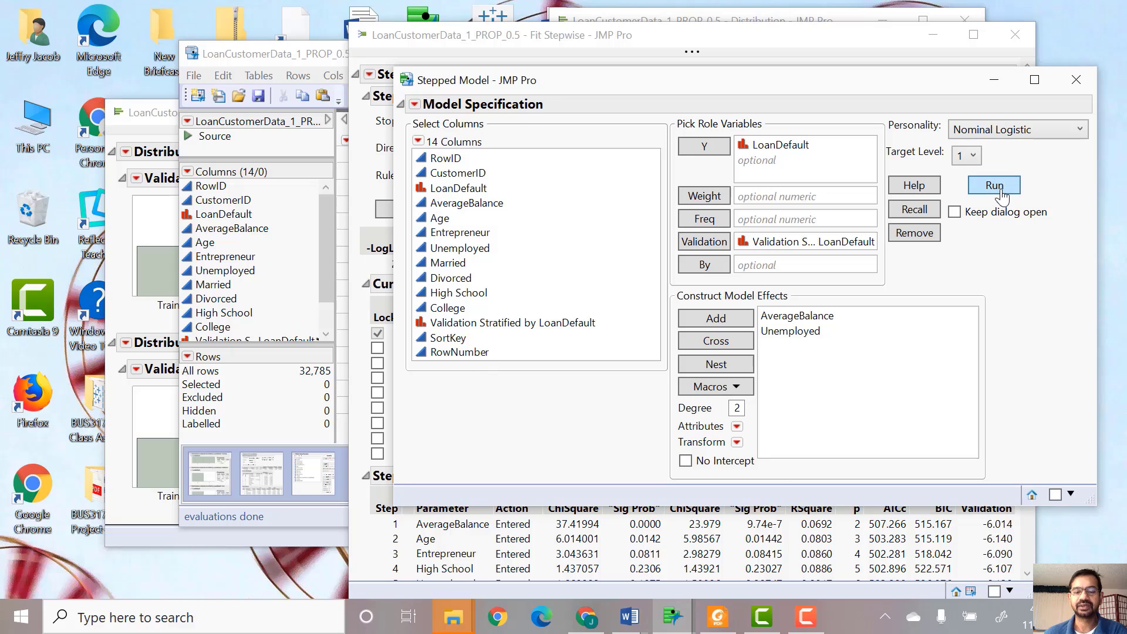
click(998, 187)
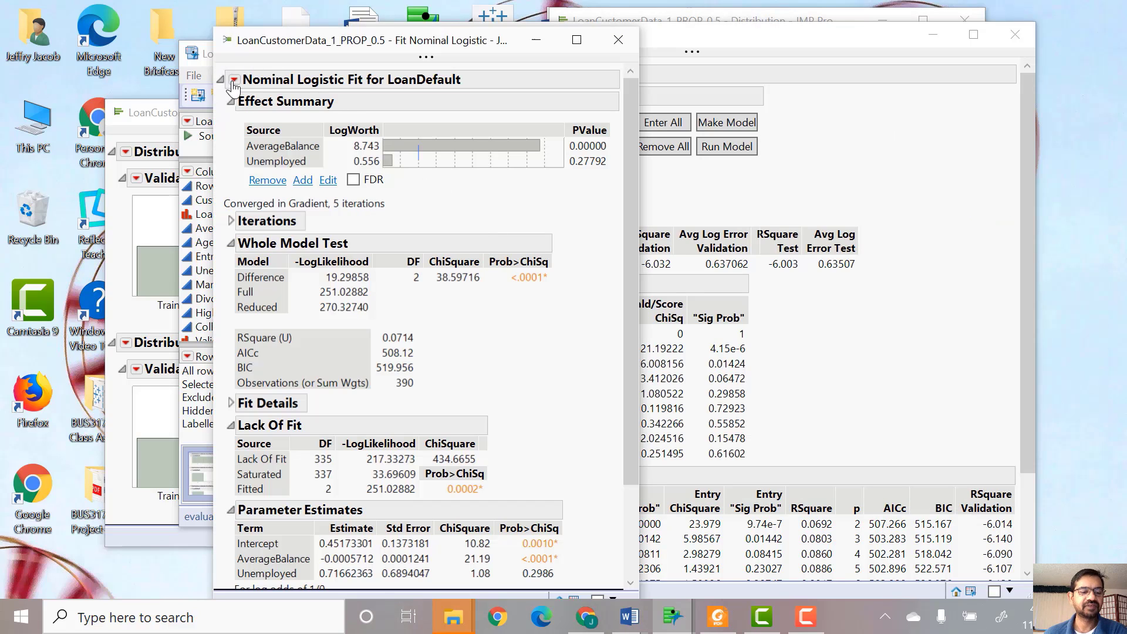
- Add ROC curves to the nominal logistic fit report and scroll across to the validation and test curves
scroll(304, 329, down, 1)
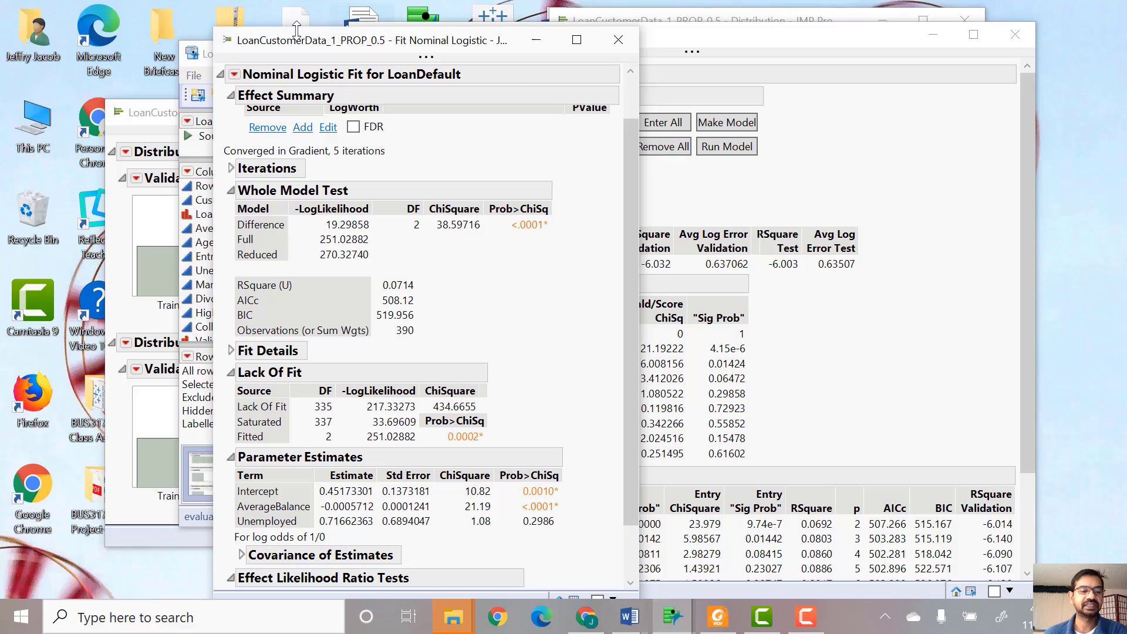
click(234, 75)
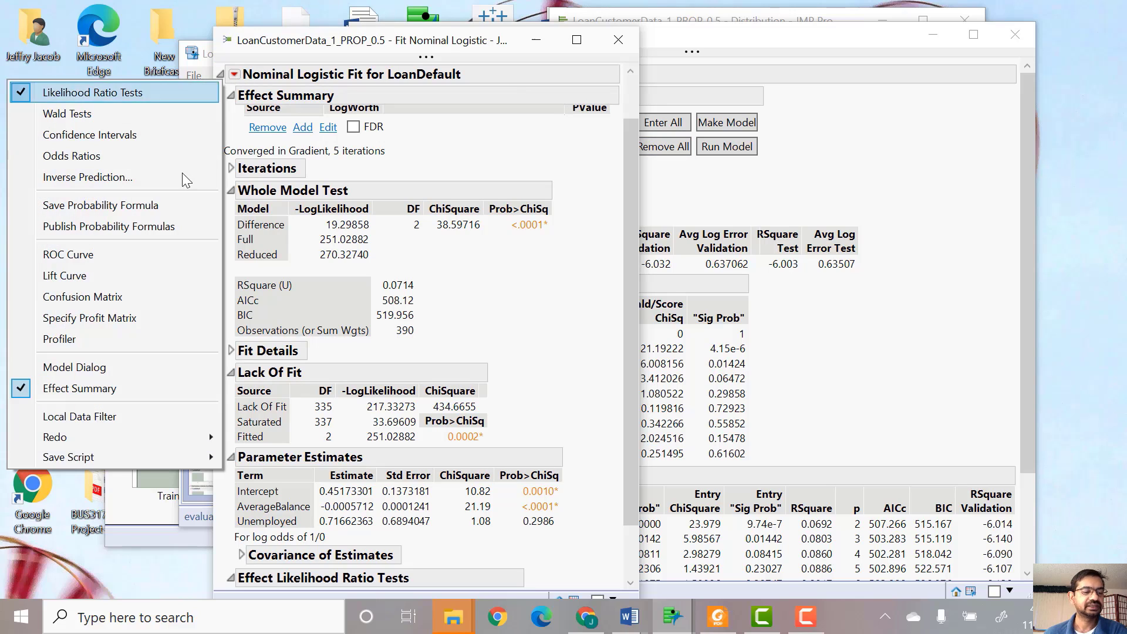
click(99, 258)
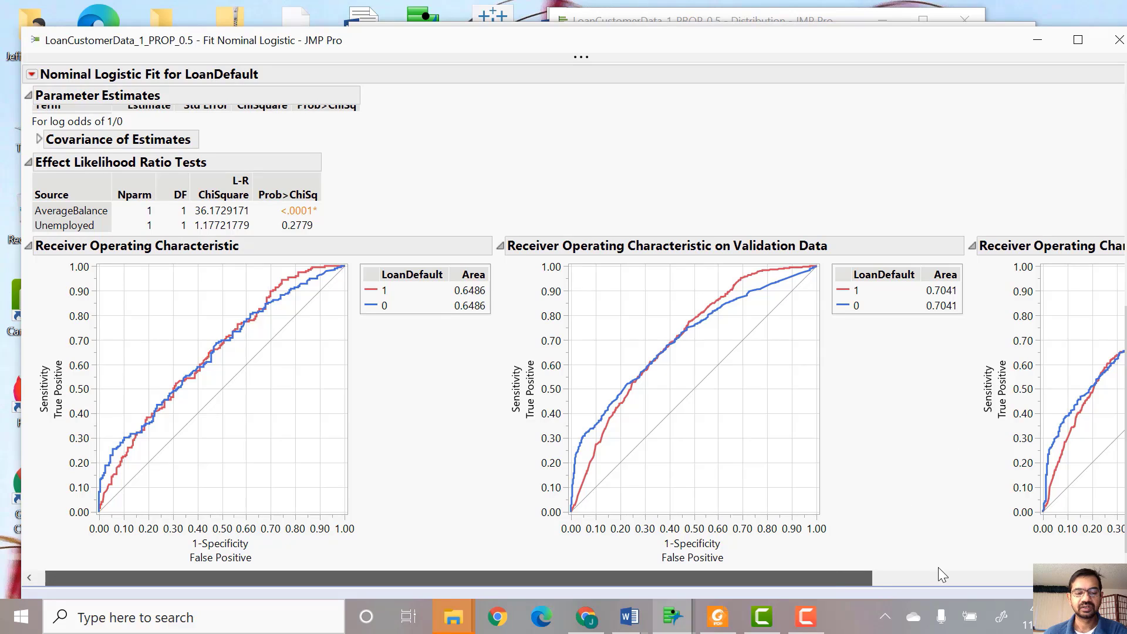
click(939, 568)
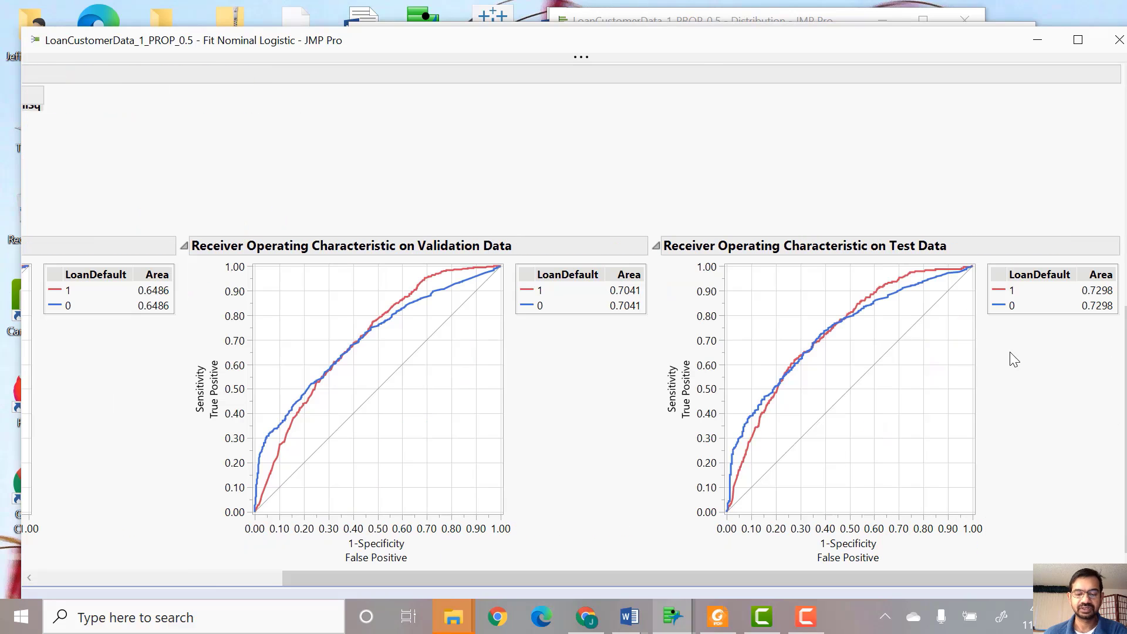
mouse_move(673, 616)
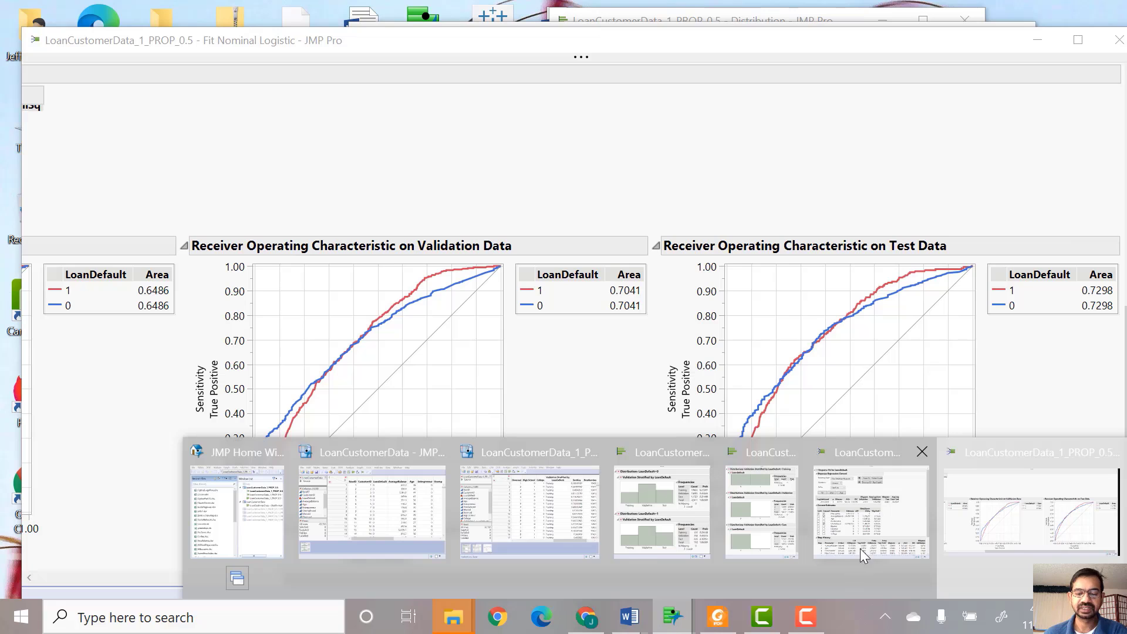
mouse_move(846, 520)
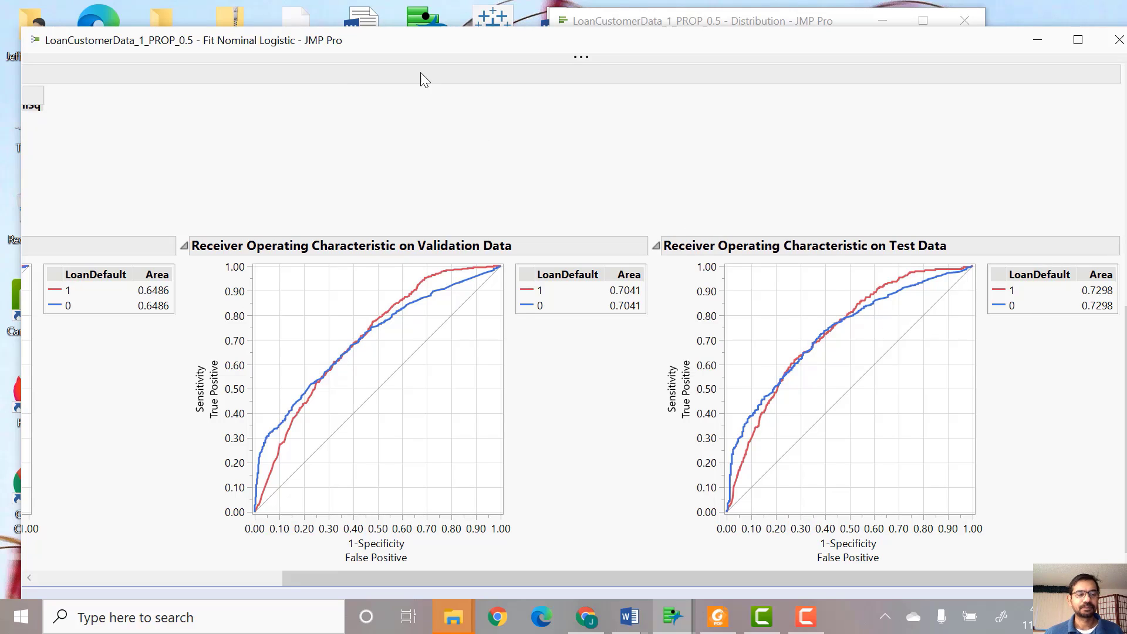
mouse_move(420, 59)
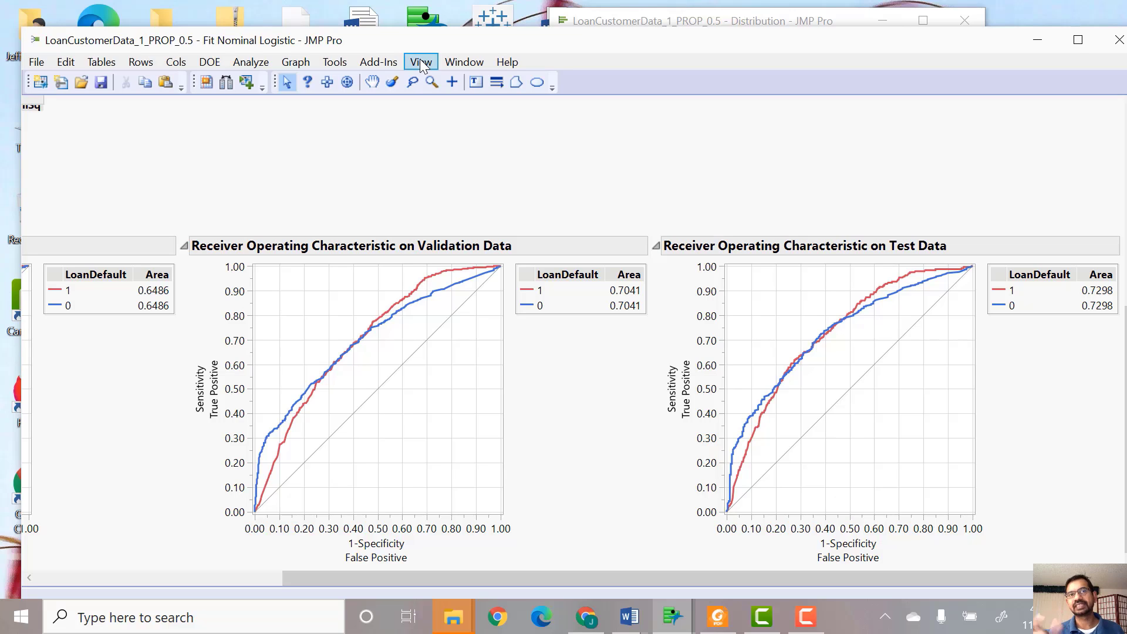